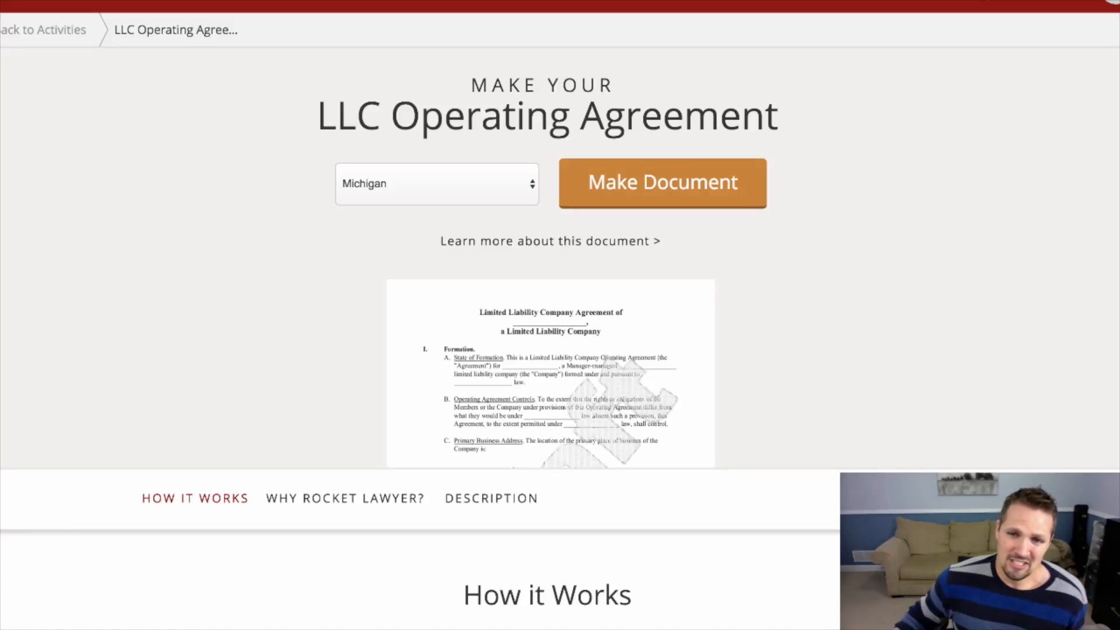
# - Start making an LLC Operating Agreement document for the state of Nebraska
pyautogui.click(437, 184)
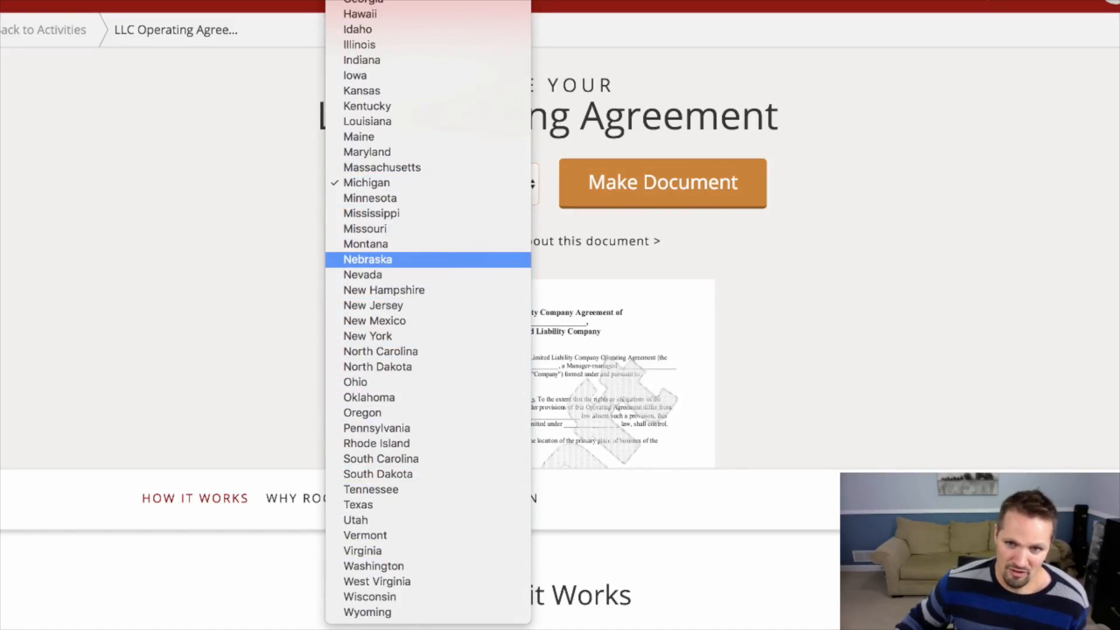
pyautogui.click(368, 259)
pyautogui.click(663, 182)
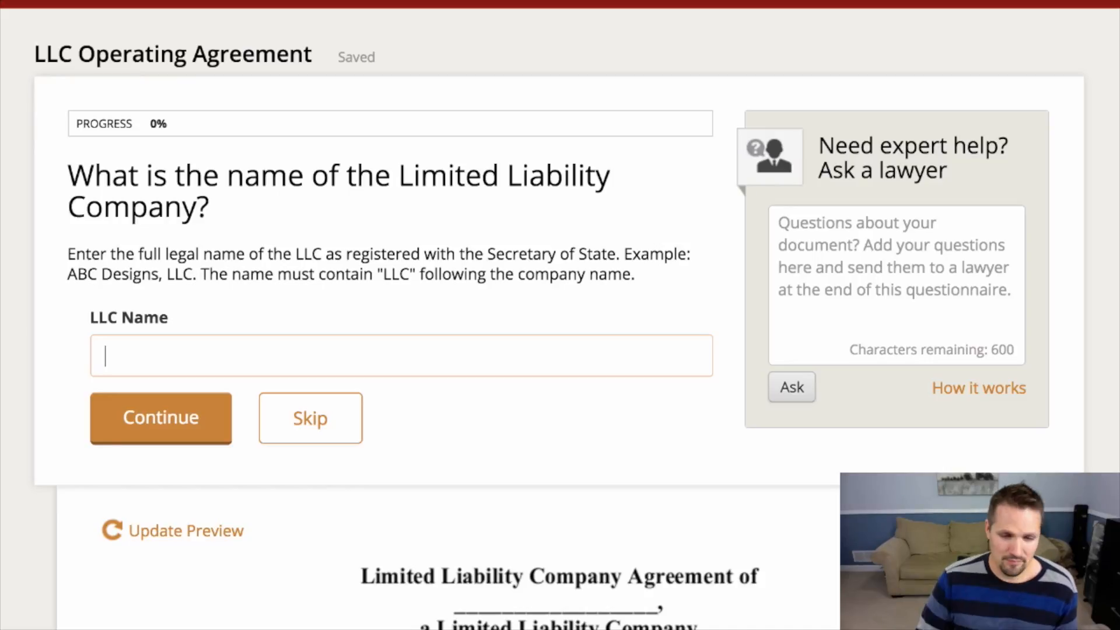
# - Name the company "ABC Company, LLC" and set its state of formation to Nebraska
pyautogui.write('ABC Company, LLC')
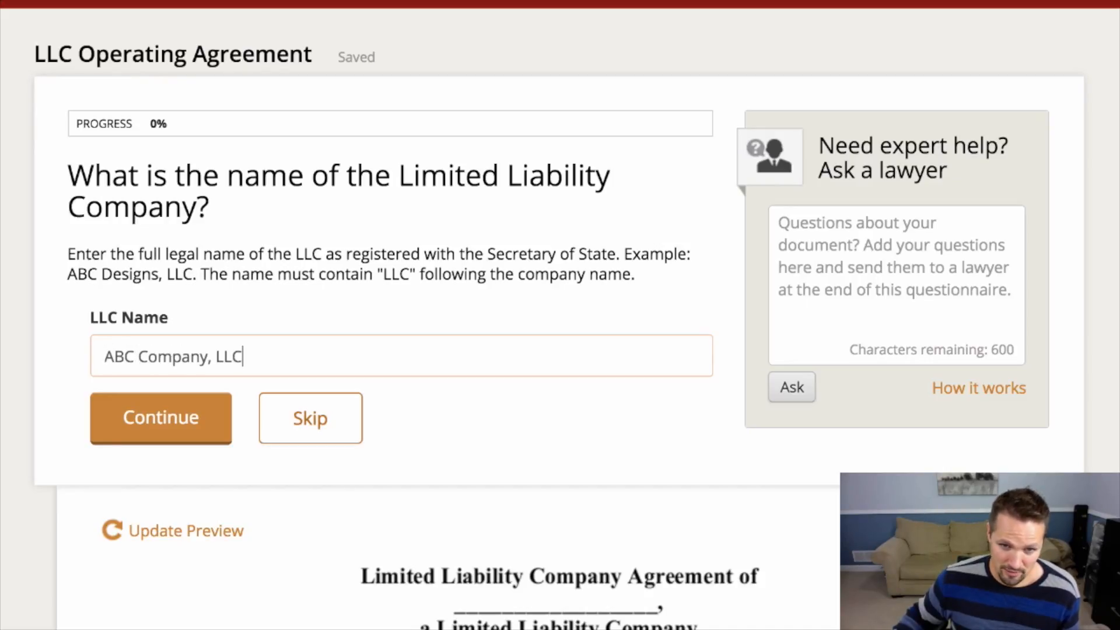
pyautogui.press('Return')
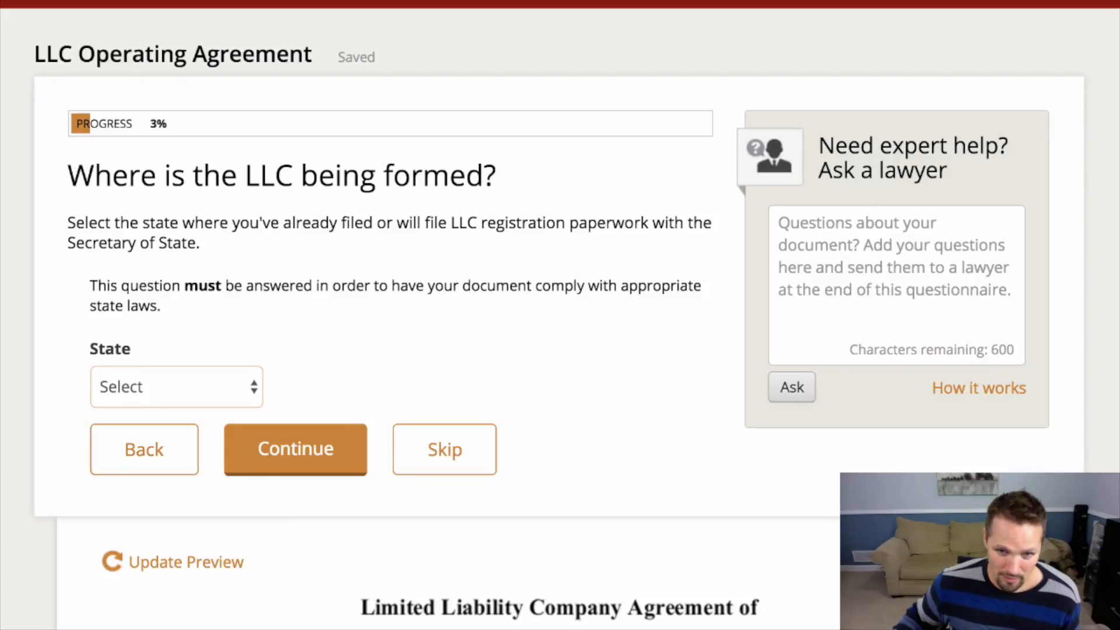
pyautogui.click(176, 386)
pyautogui.press('Return')
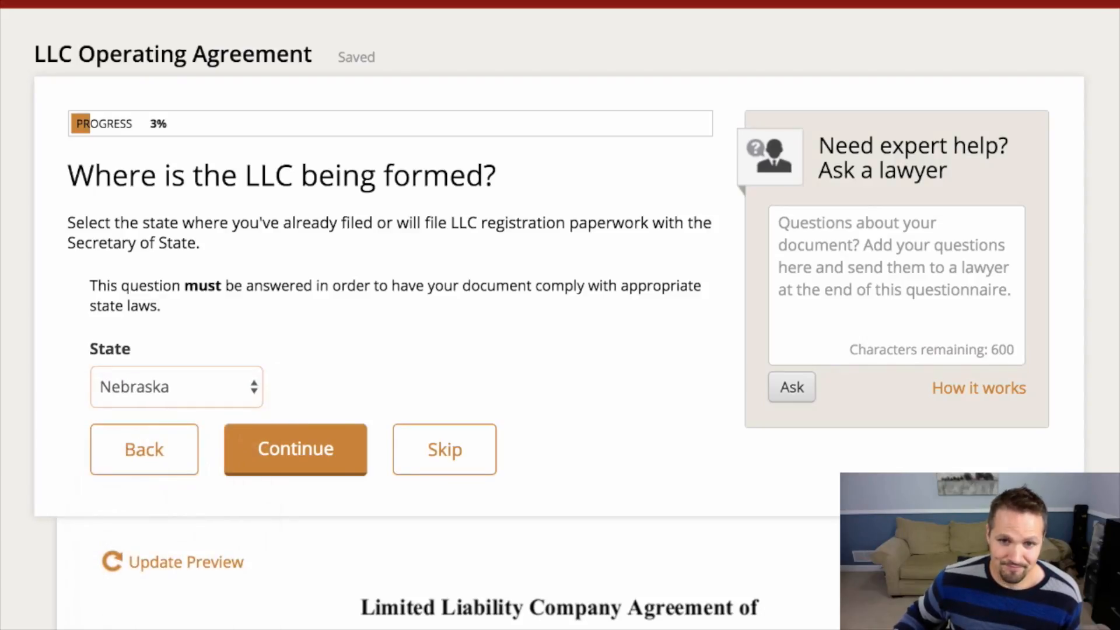
pyautogui.press('Return')
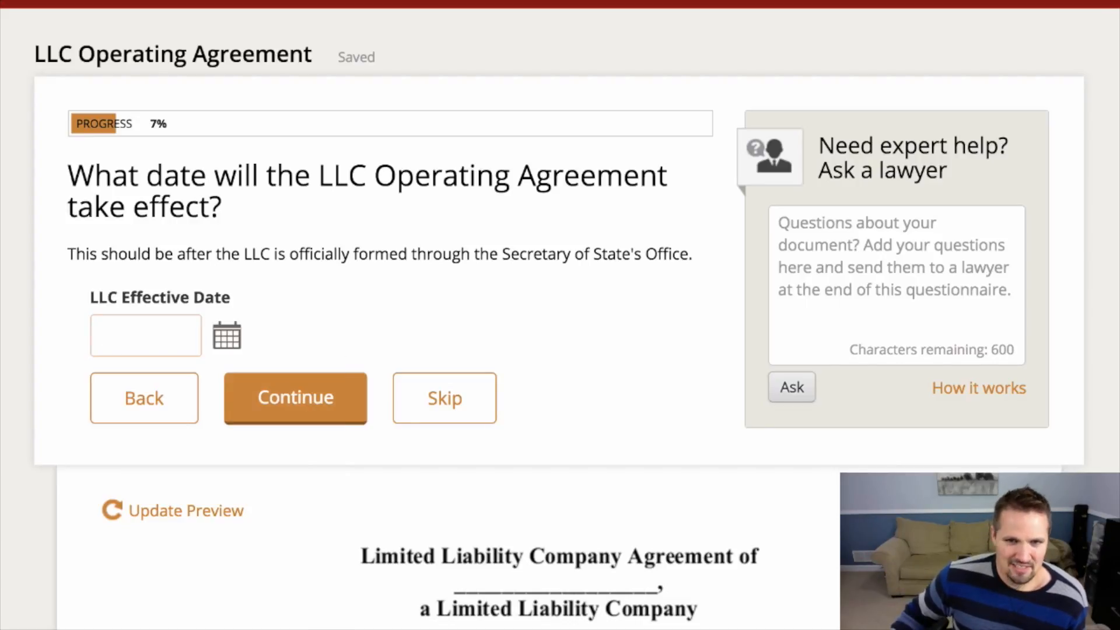
# - Set the LLC effective date to 01/01/2017 and proceed to the member questions
pyautogui.click(227, 336)
pyautogui.click(326, 372)
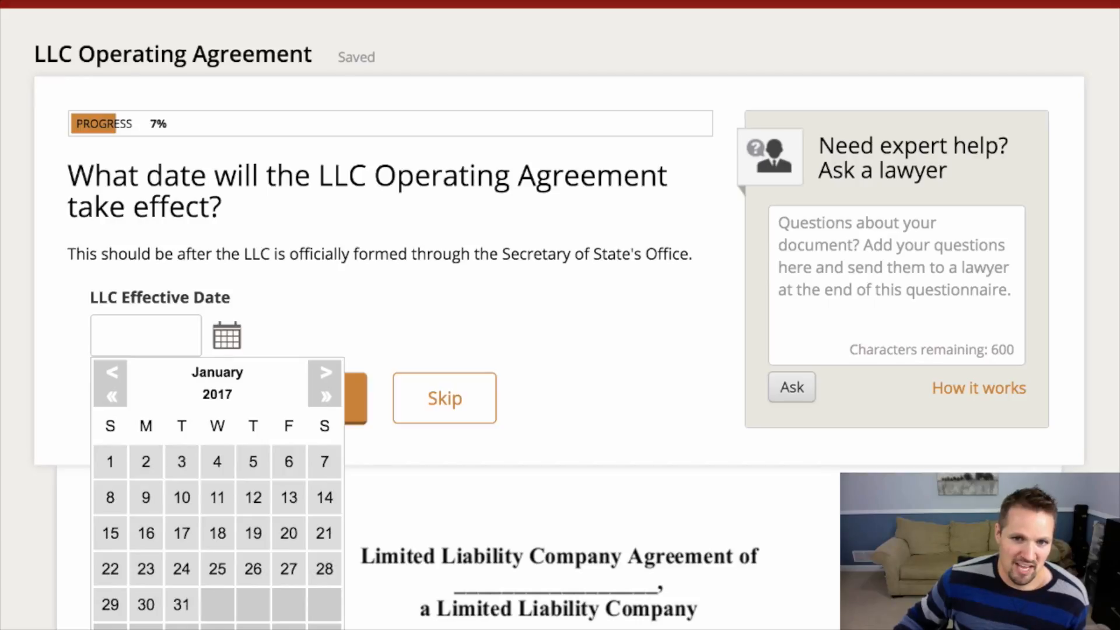
pyautogui.click(110, 462)
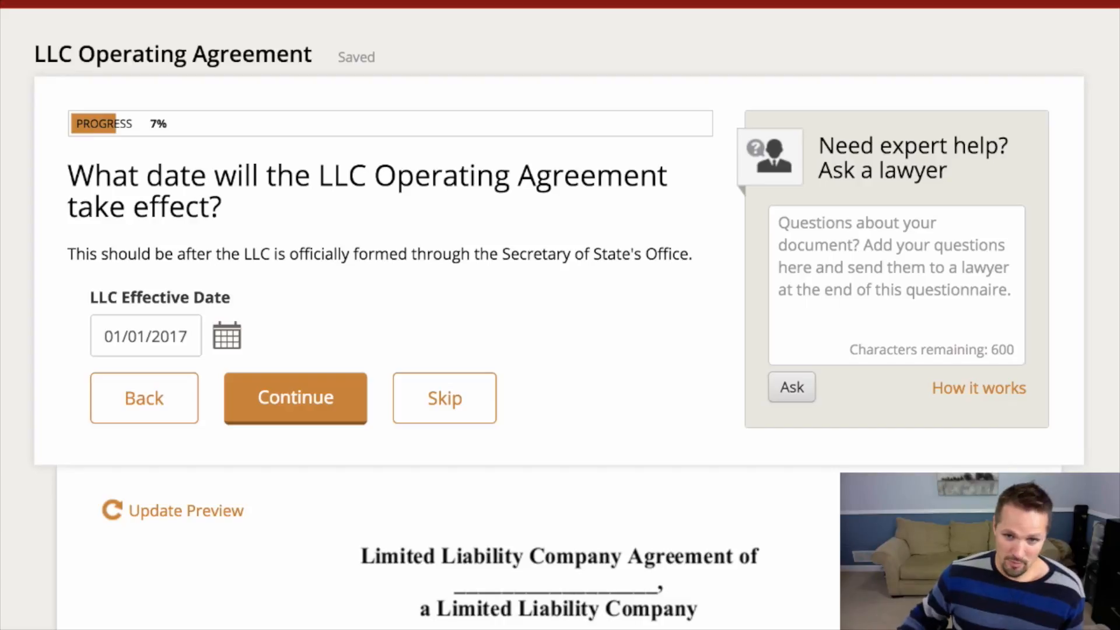
pyautogui.click(295, 397)
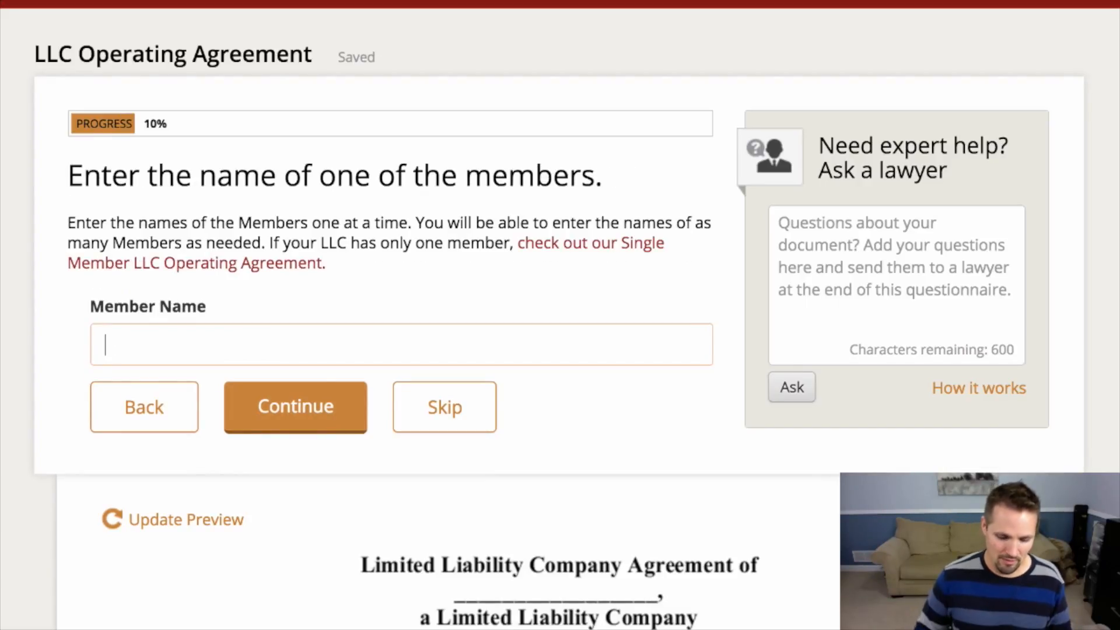
# - Complete the member information with the members' full names, a $1,000.00 money contribution and a 50 percent share
pyautogui.write('John Smith')
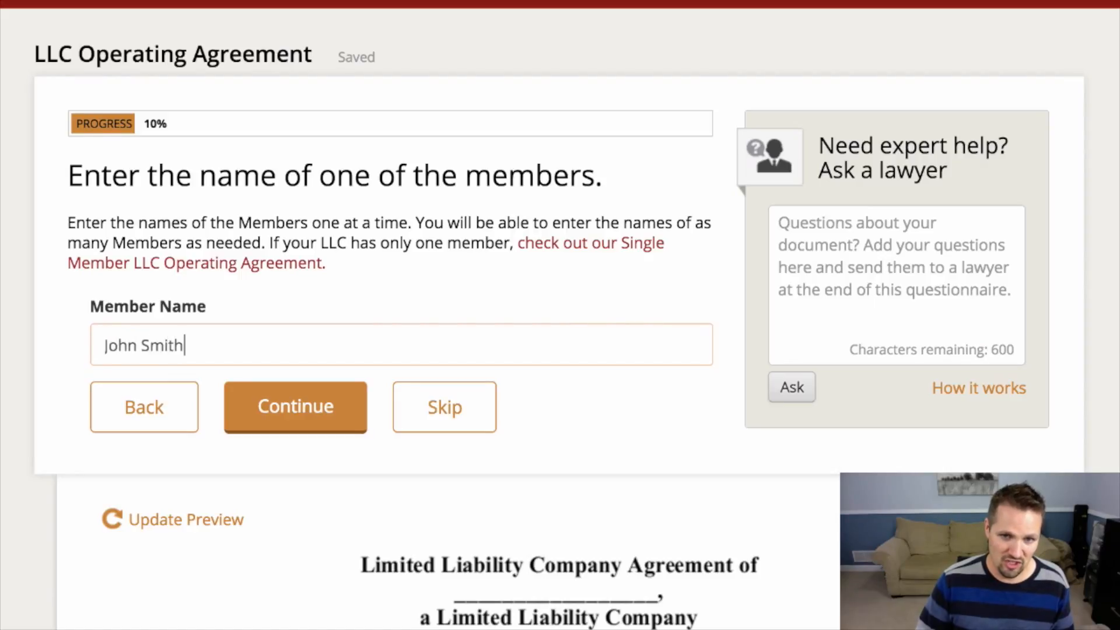
pyautogui.press('Return')
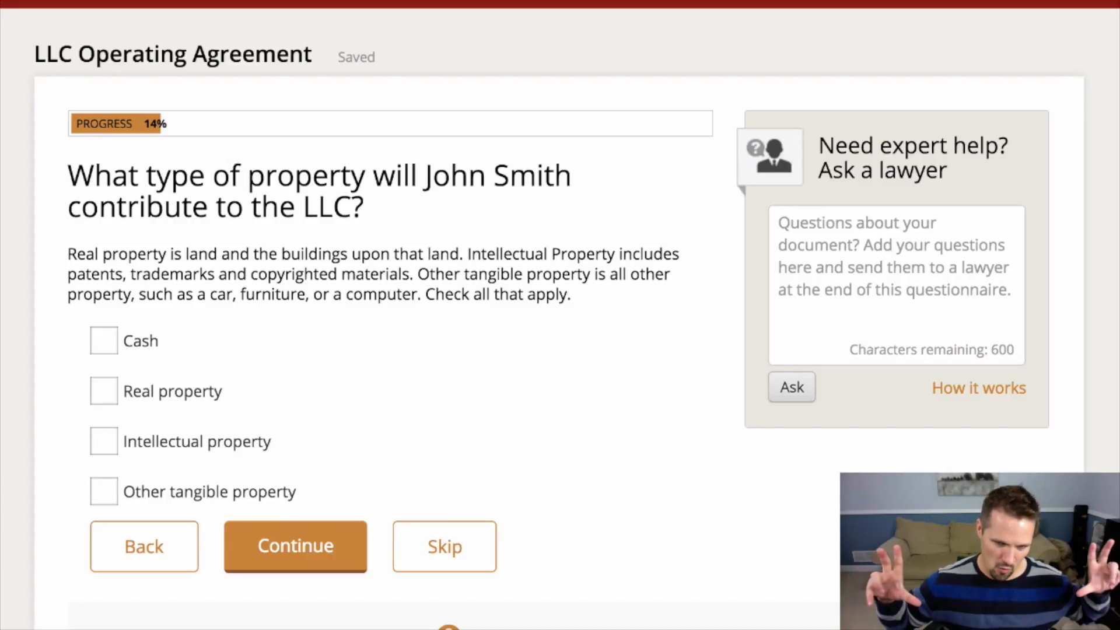
pyautogui.write('1,000.00')
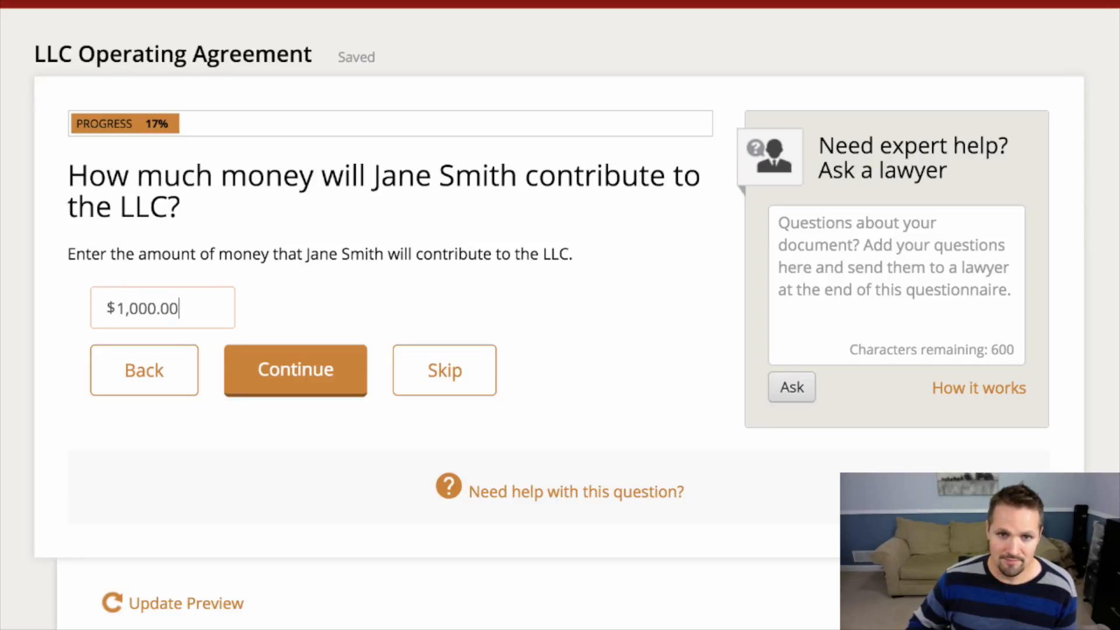
pyautogui.press('Return')
pyautogui.write('50')
pyautogui.press('Return')
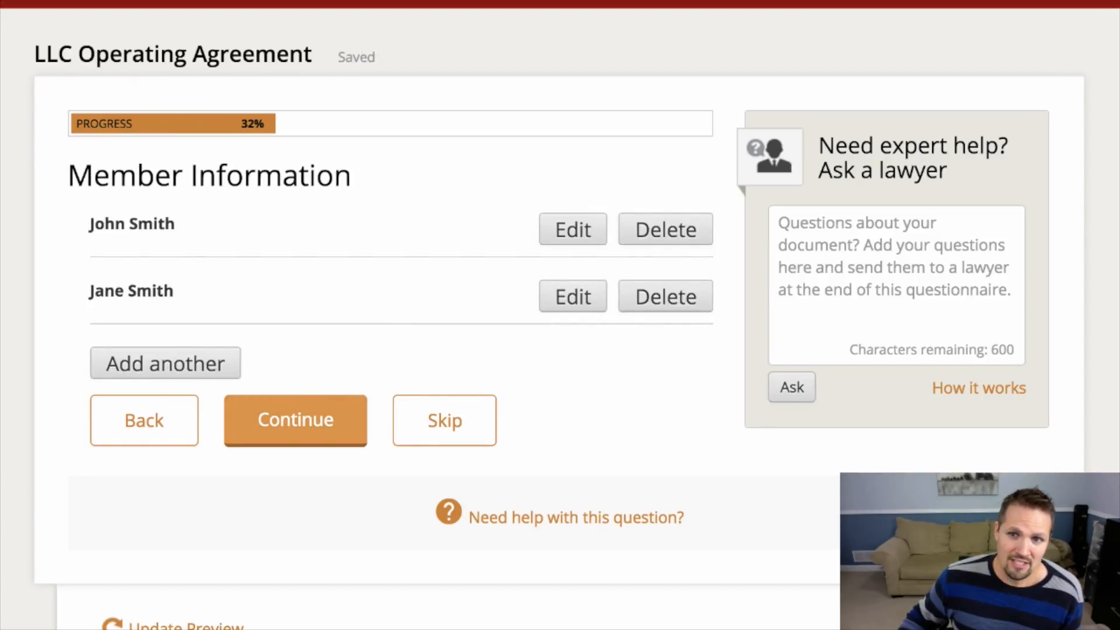
pyautogui.press('Return')
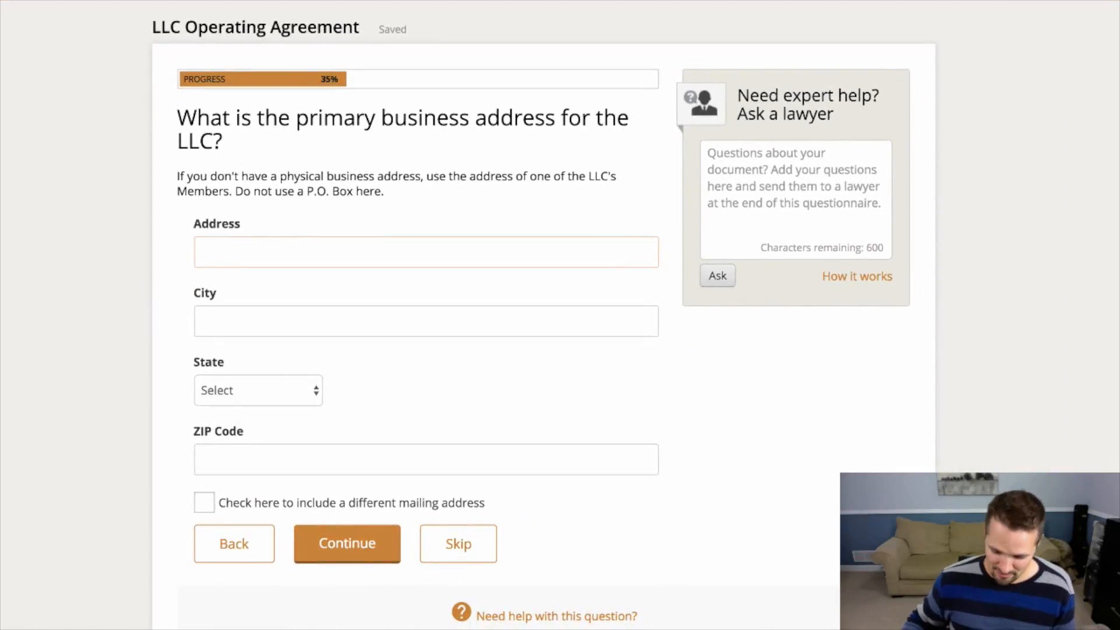
# - Fill in the LLC's primary business address with its street, city, state and ZIP code, and submit it
pyautogui.write('1234 Any')
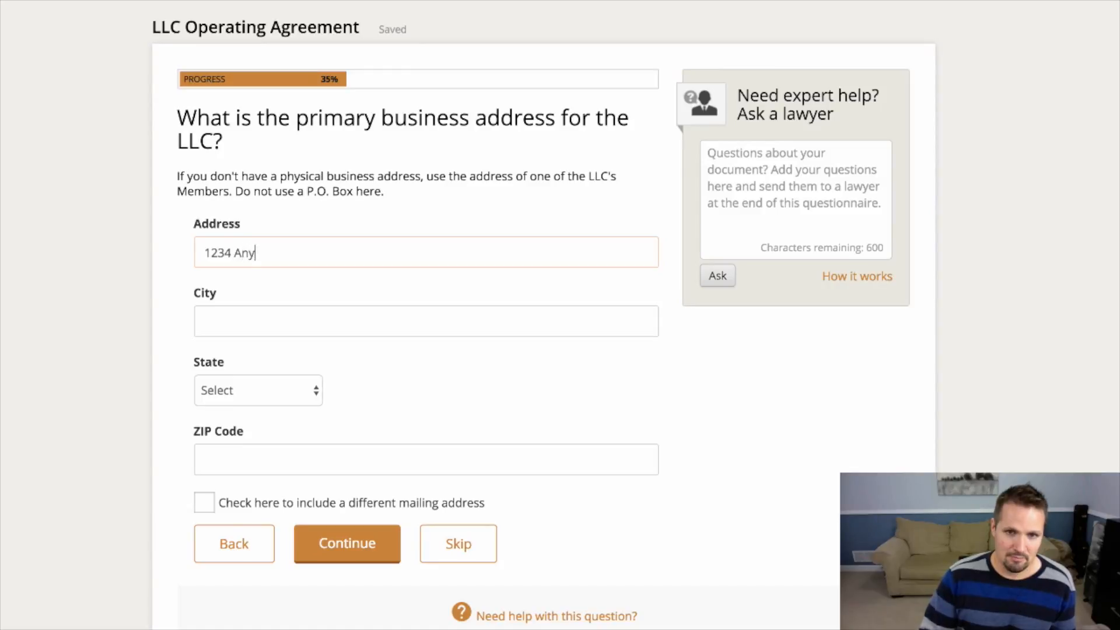
pyautogui.write('where St')
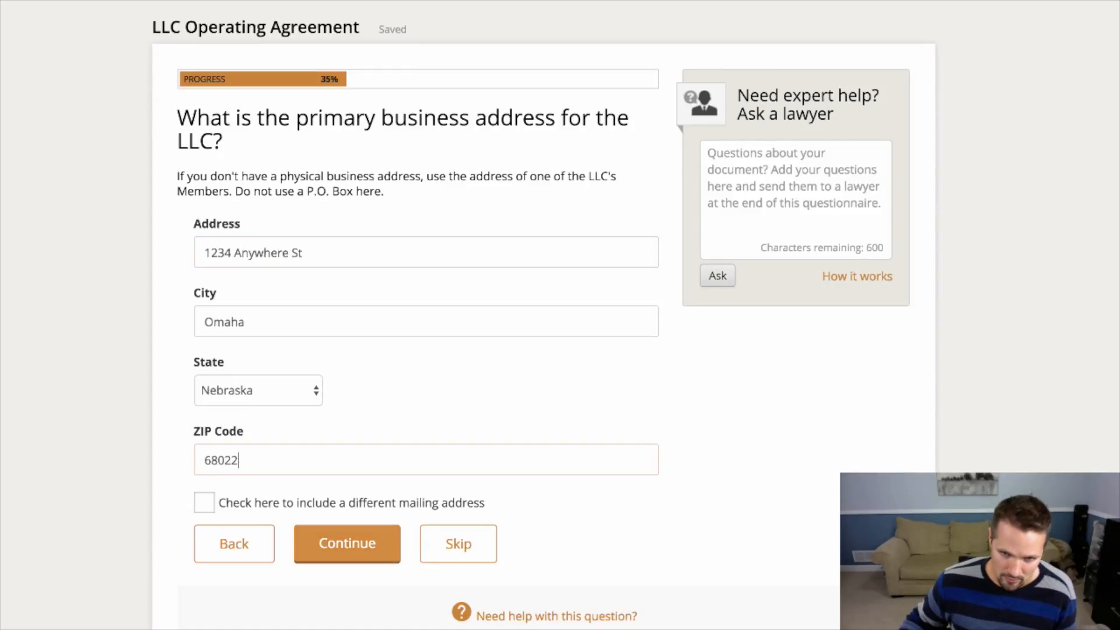
pyautogui.press('Return')
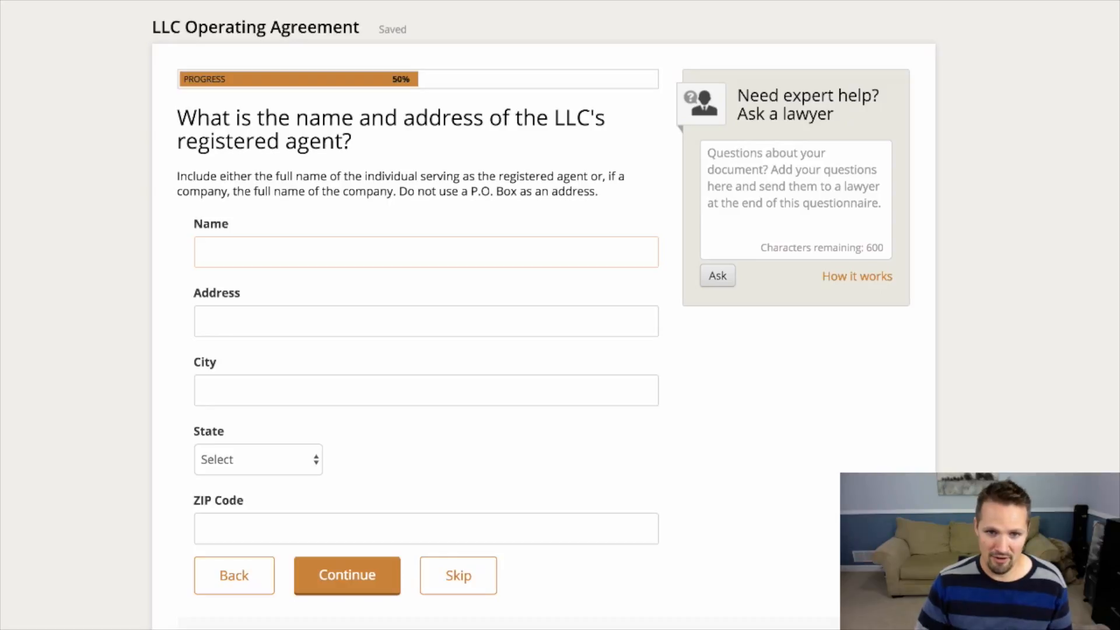
# - Enter the registered agent's full name and complete address, including city, state and ZIP code, and submit them
pyautogui.write('John Smith')
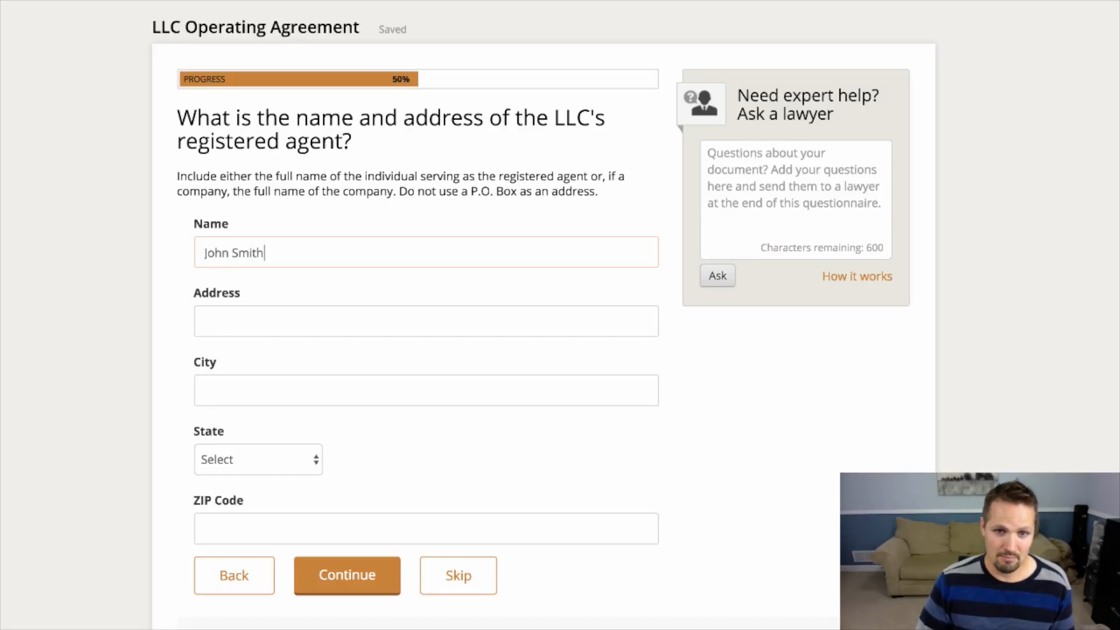
pyautogui.press('Tab')
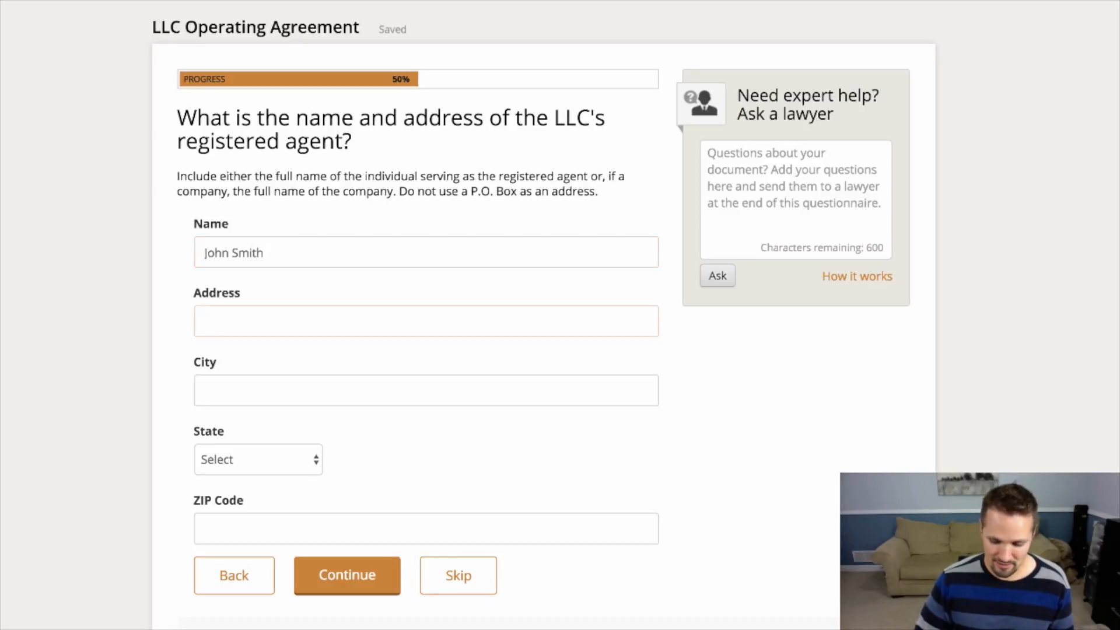
pyautogui.write('1234 Anywhere St.')
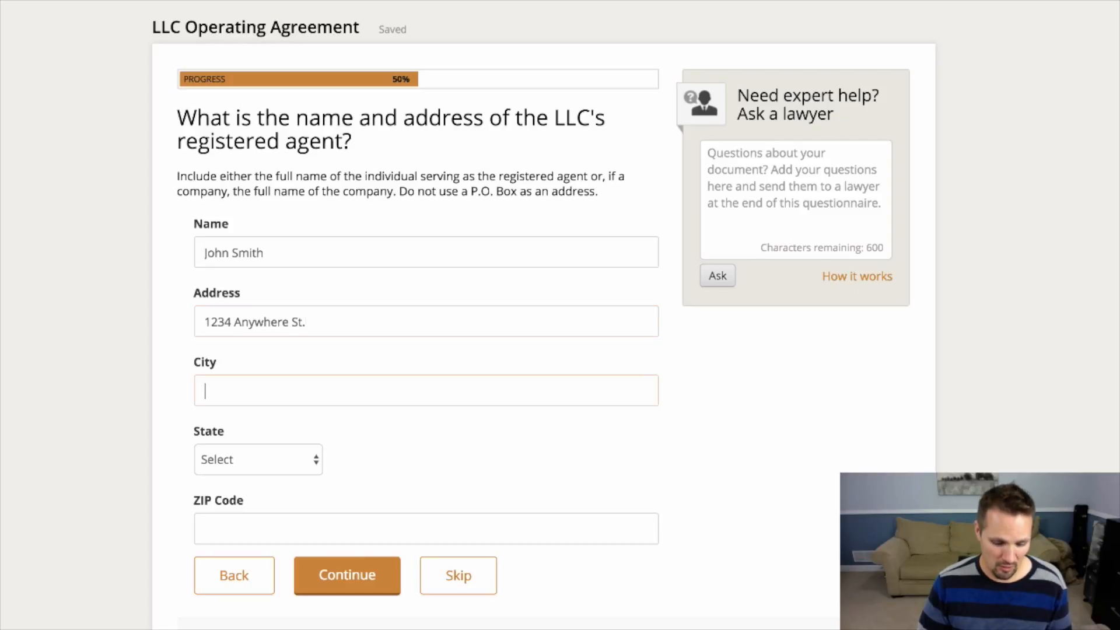
pyautogui.write('Omaha')
pyautogui.press('Tab')
pyautogui.write('Neb')
pyautogui.press('Tab')
pyautogui.write('68022')
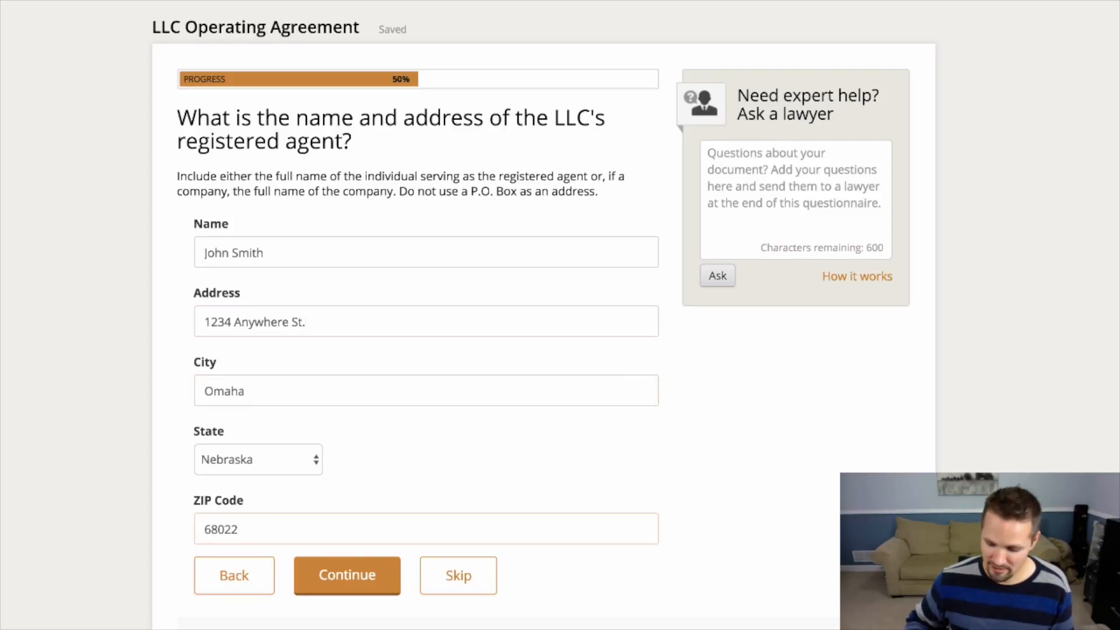
pyautogui.press('Return')
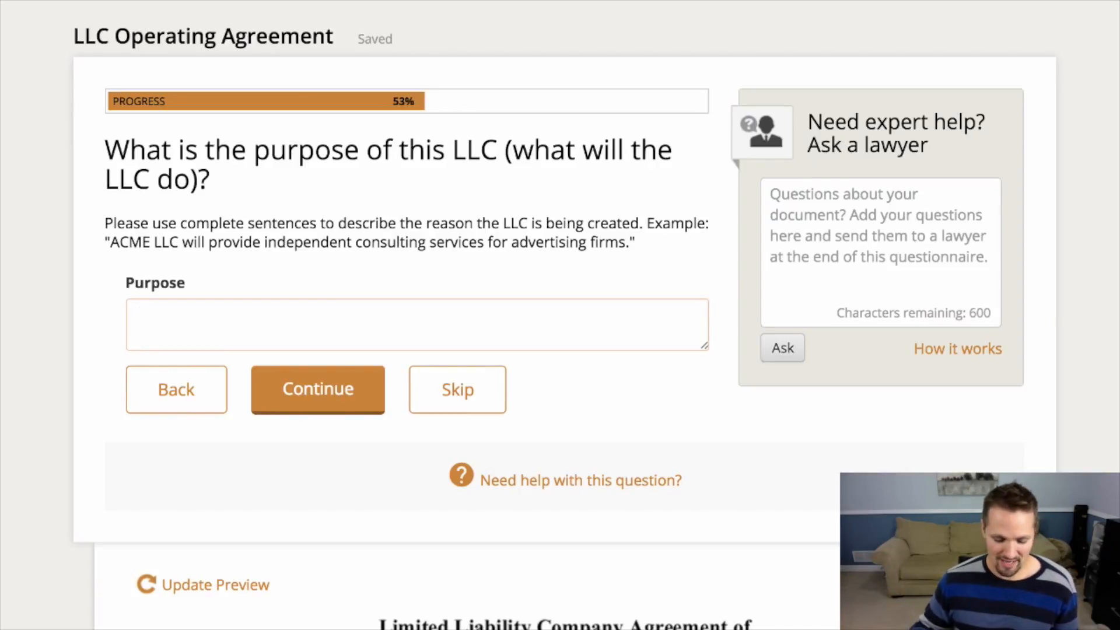
# - Describe the LLC's purpose as "real estate investing company specializing in vacant land" and submit the answer
pyautogui.write('real estate i')
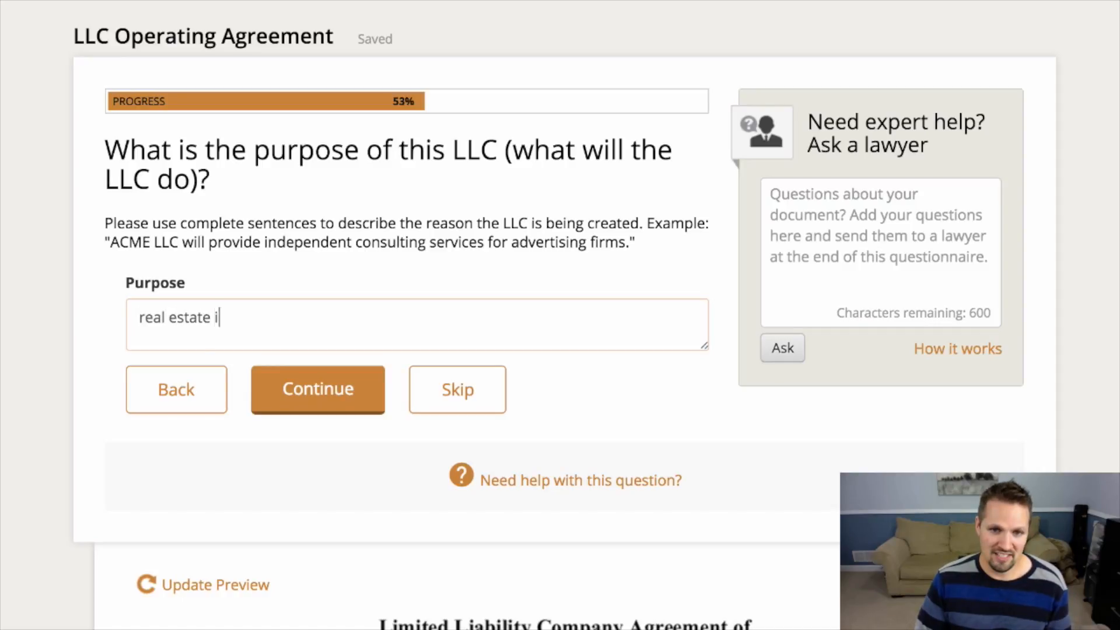
pyautogui.write('nvesting company specia')
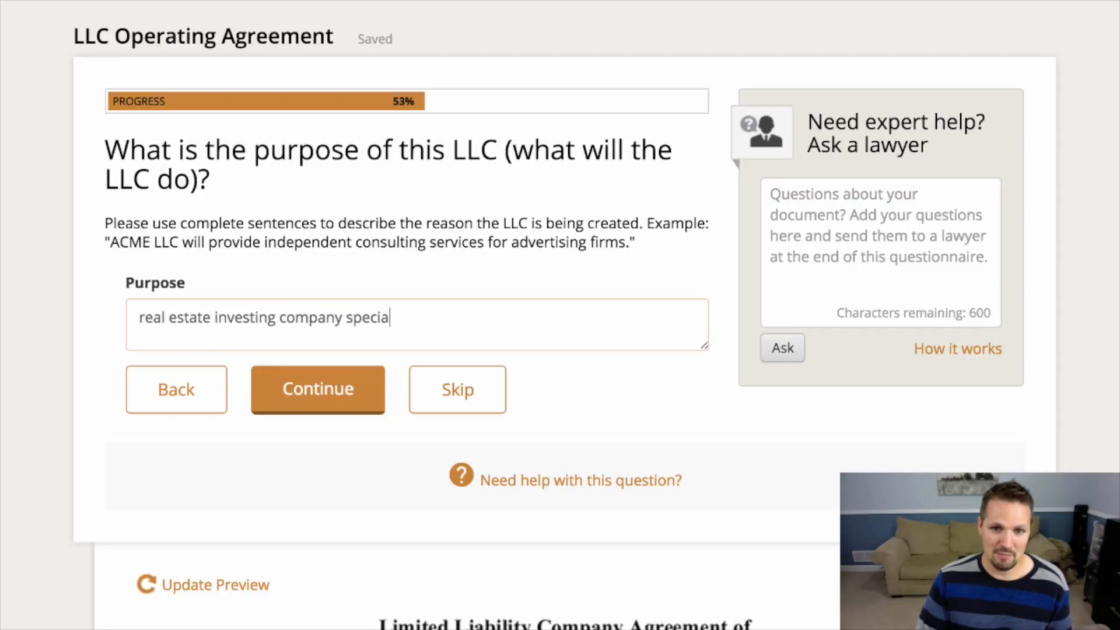
pyautogui.write('lizing in vacant land')
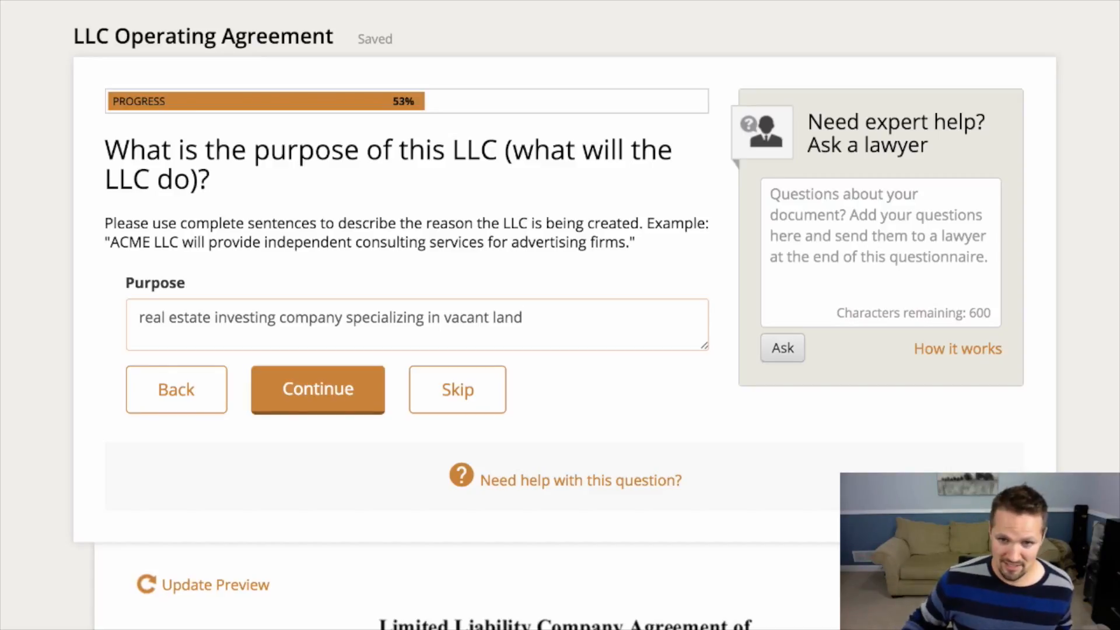
pyautogui.press('Tab')
pyautogui.press('Return')
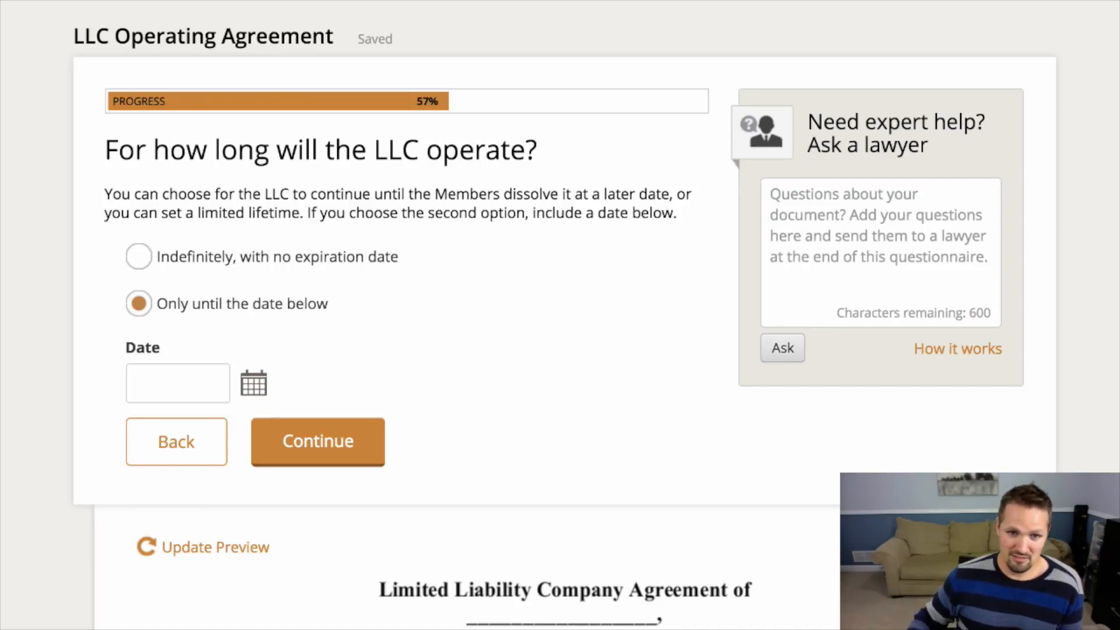
# - Set the LLC to operate indefinitely with no expiration date, and answer No to electing corporate tax treatment
pyautogui.click(139, 257)
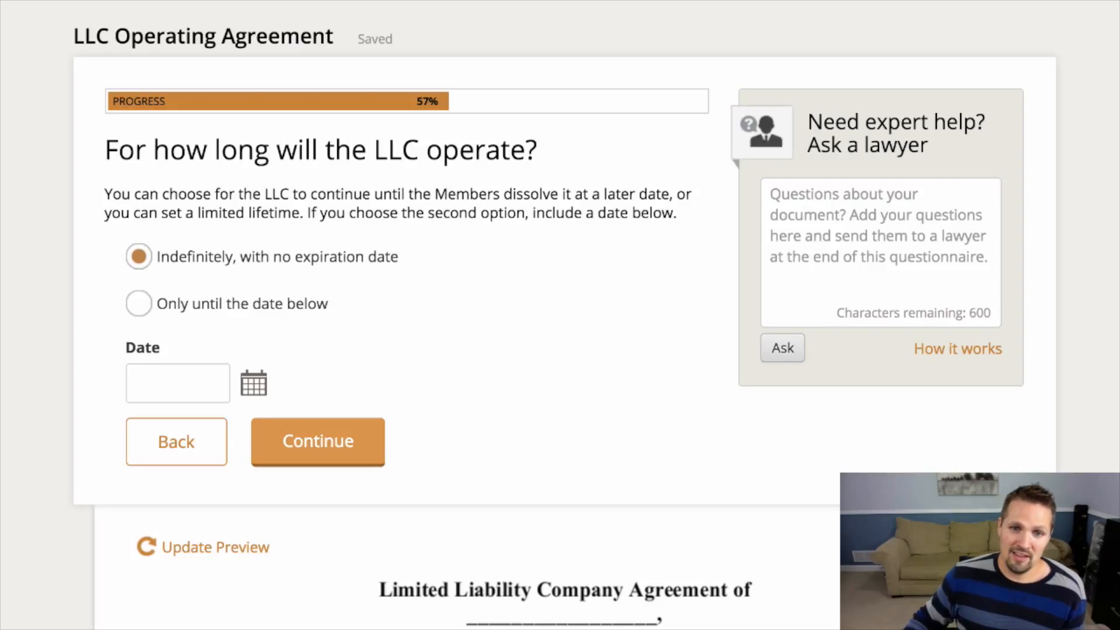
pyautogui.click(318, 442)
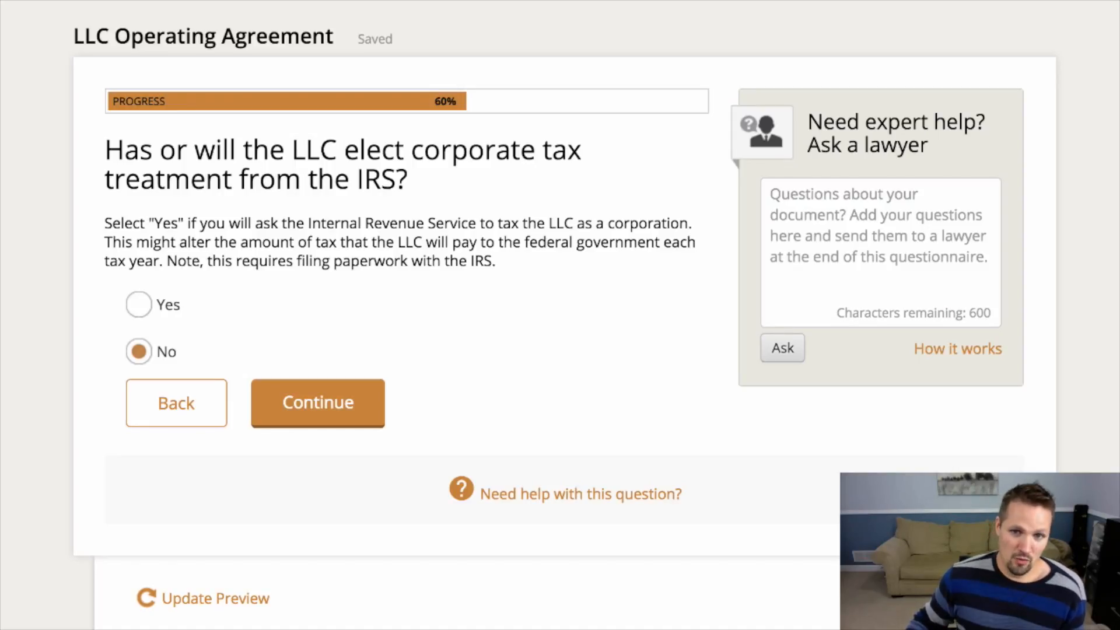
pyautogui.click(318, 403)
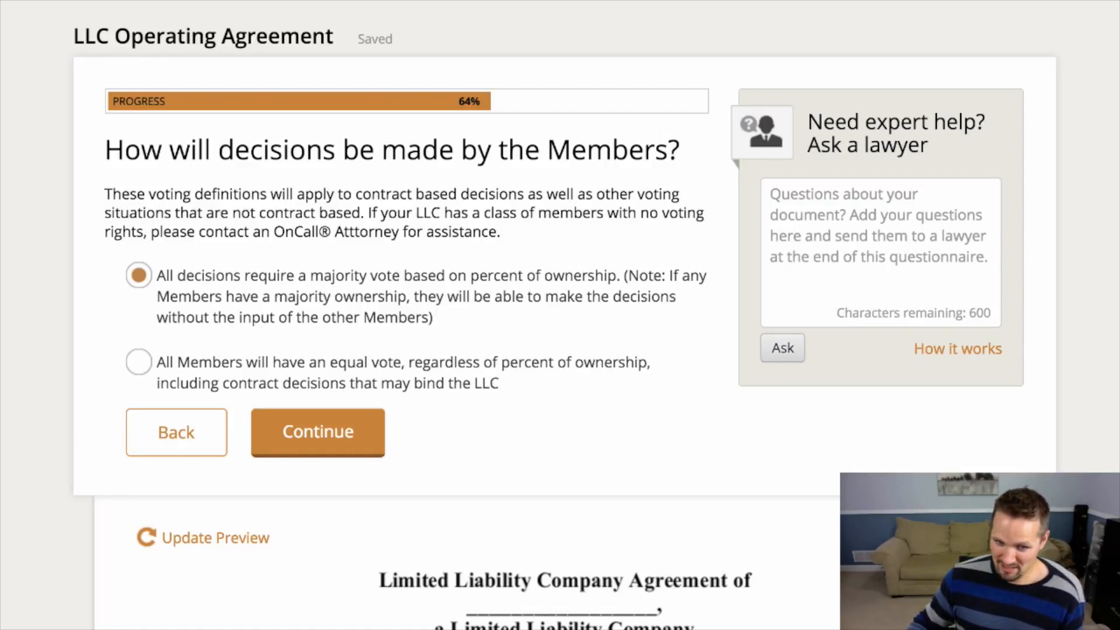
# - Compare the equal-vote option, but have all member decisions require a majority vote based on percent of ownership
pyautogui.click(138, 362)
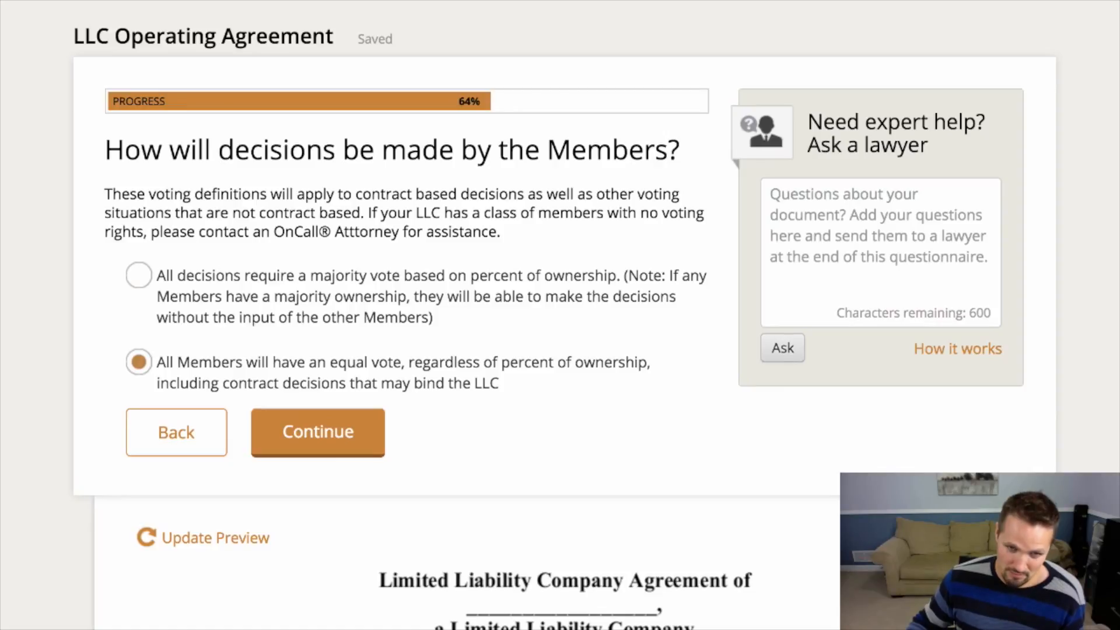
pyautogui.click(138, 275)
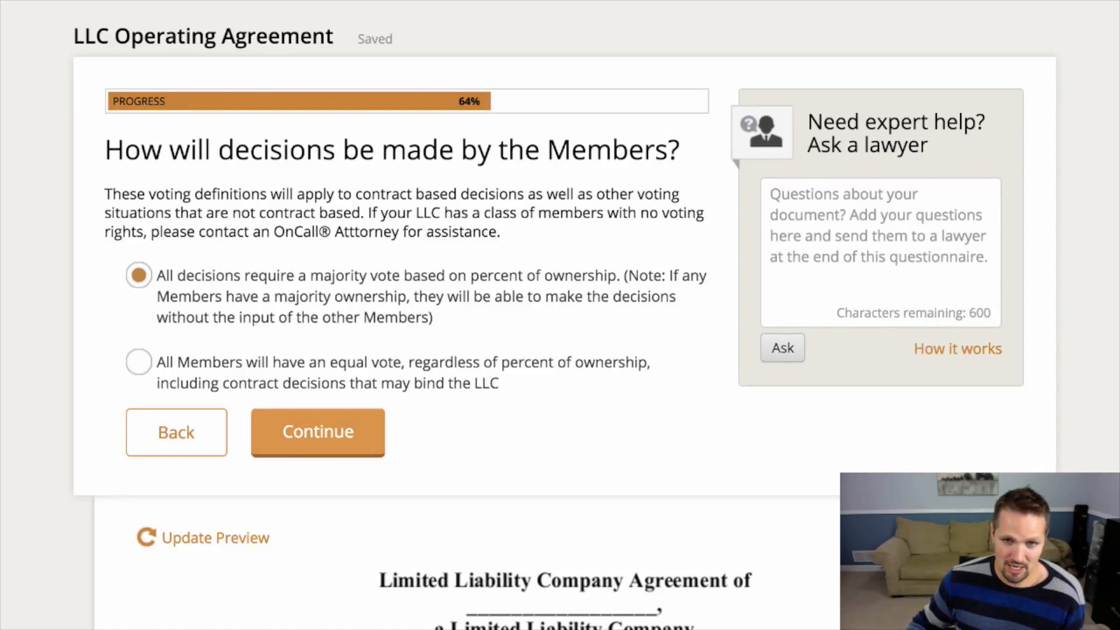
pyautogui.click(317, 432)
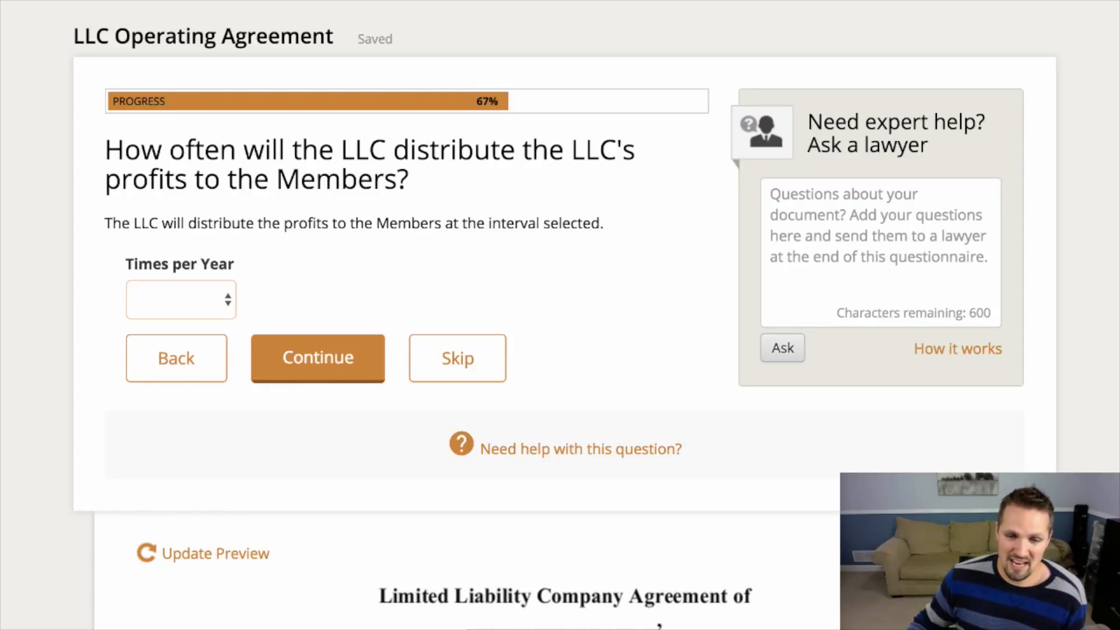
# - Set the distribution of the LLC's profits to the members to monthly and submit the answer
pyautogui.click(180, 300)
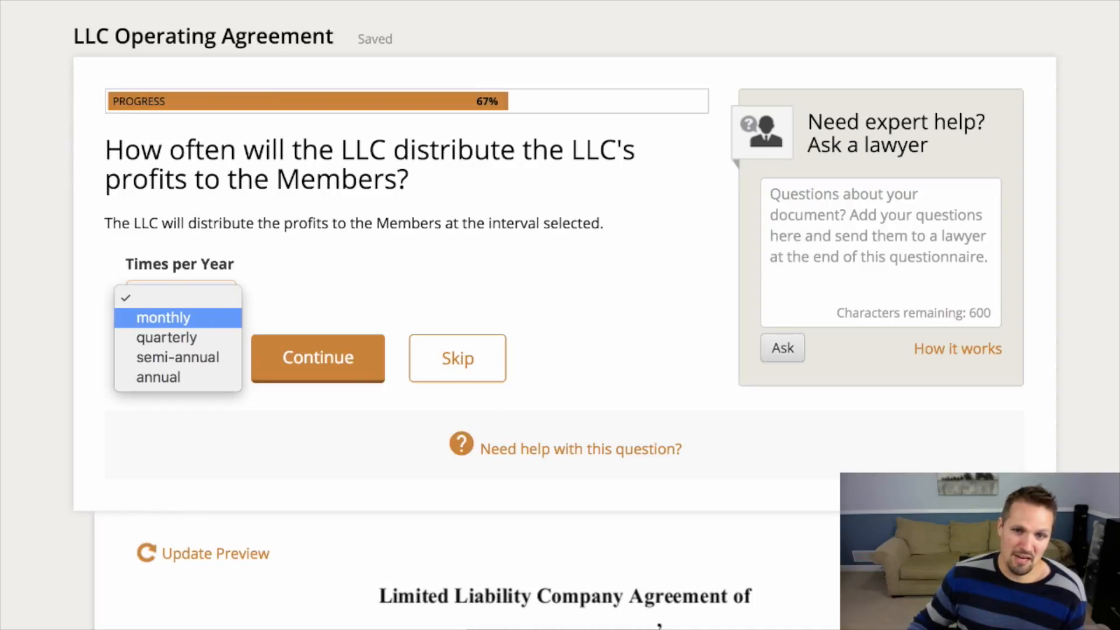
pyautogui.click(163, 317)
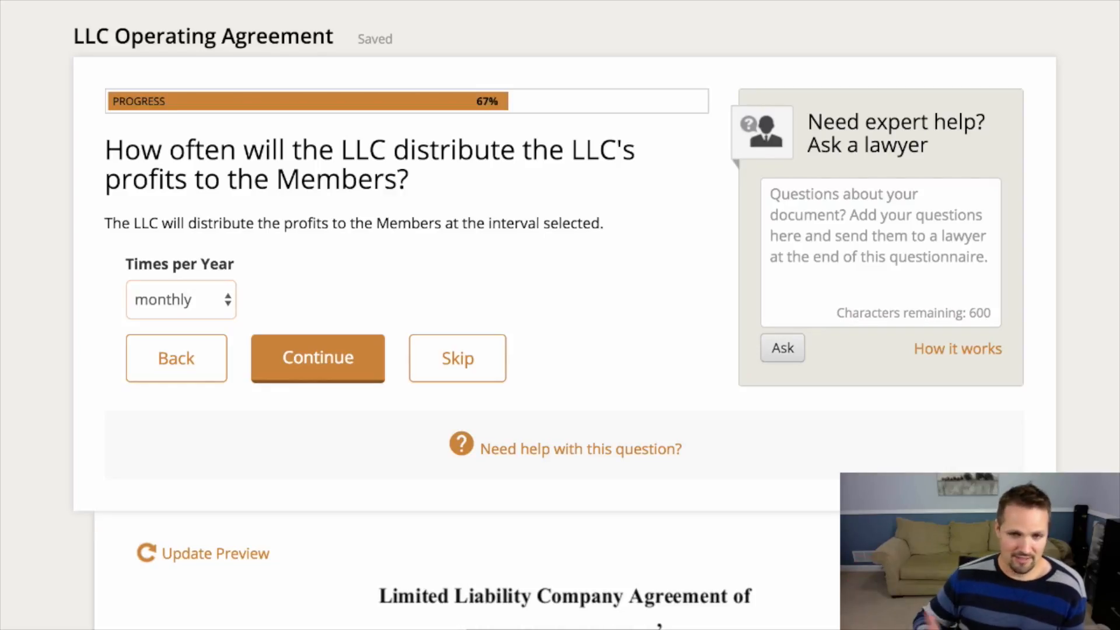
pyautogui.click(318, 359)
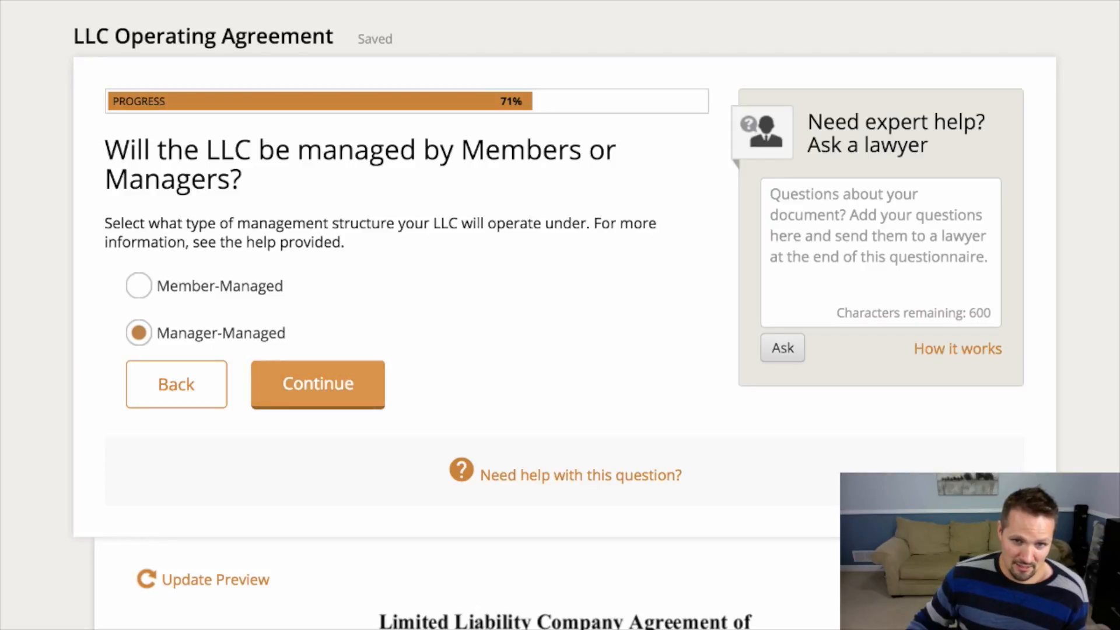
# - Submit Manager-Managed as the LLC's management structure and answer No to appointing officers
pyautogui.click(318, 384)
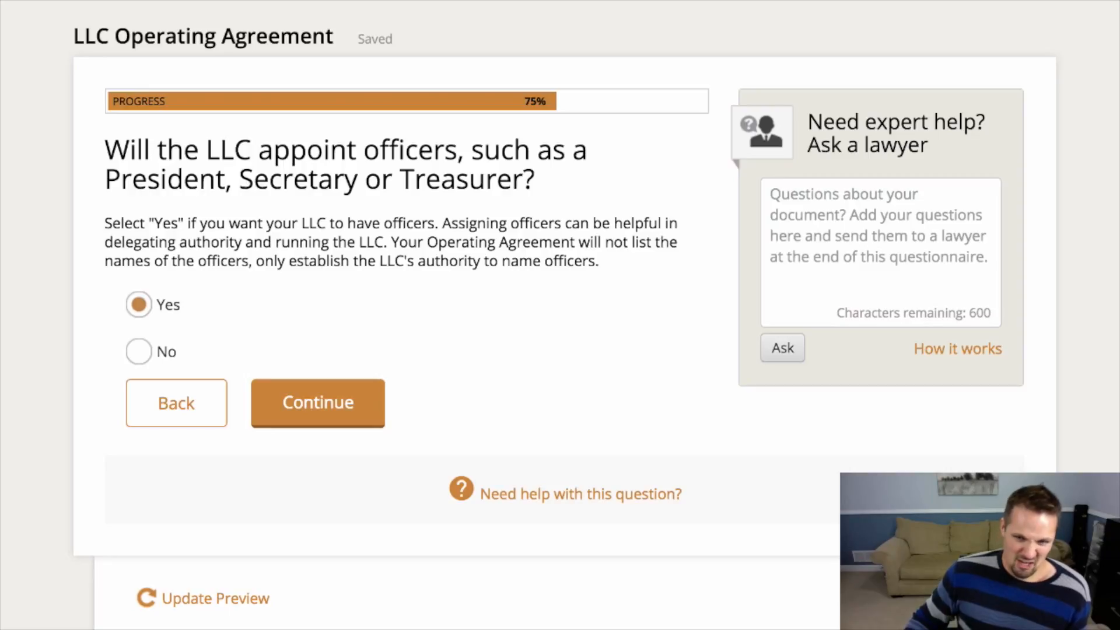
pyautogui.click(139, 352)
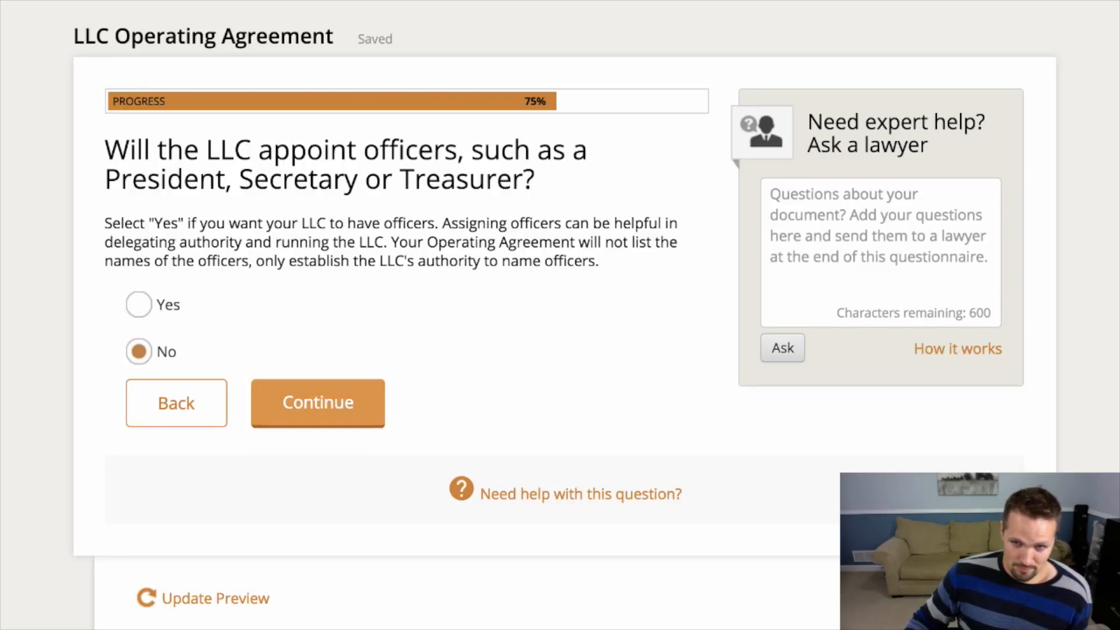
pyautogui.click(318, 403)
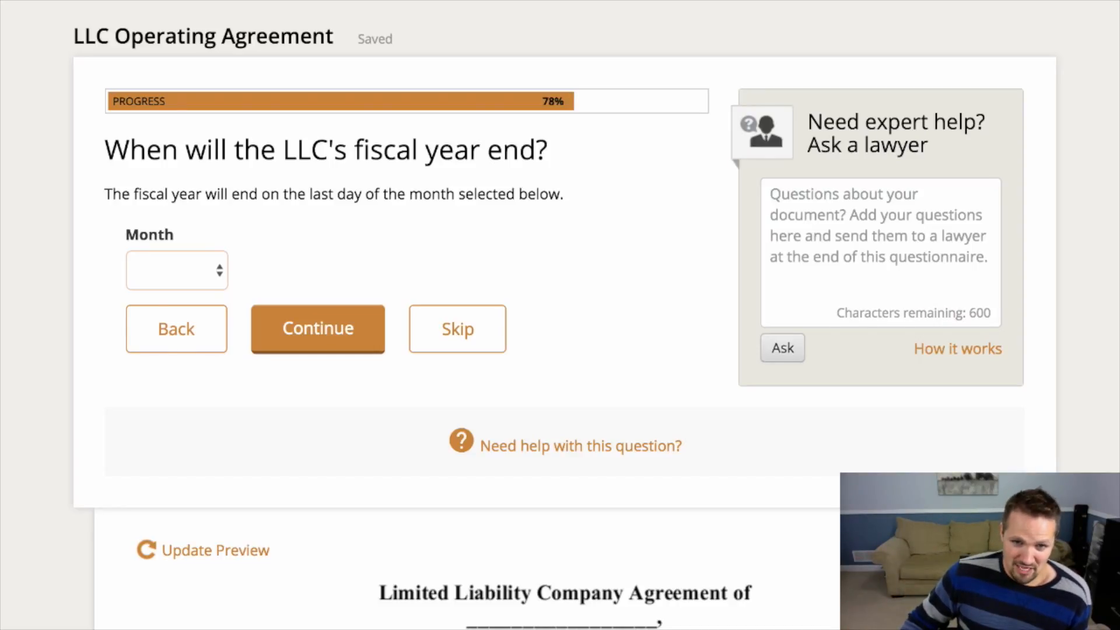
# - Set the LLC's fiscal year to end in December and submit the answer
pyautogui.click(177, 270)
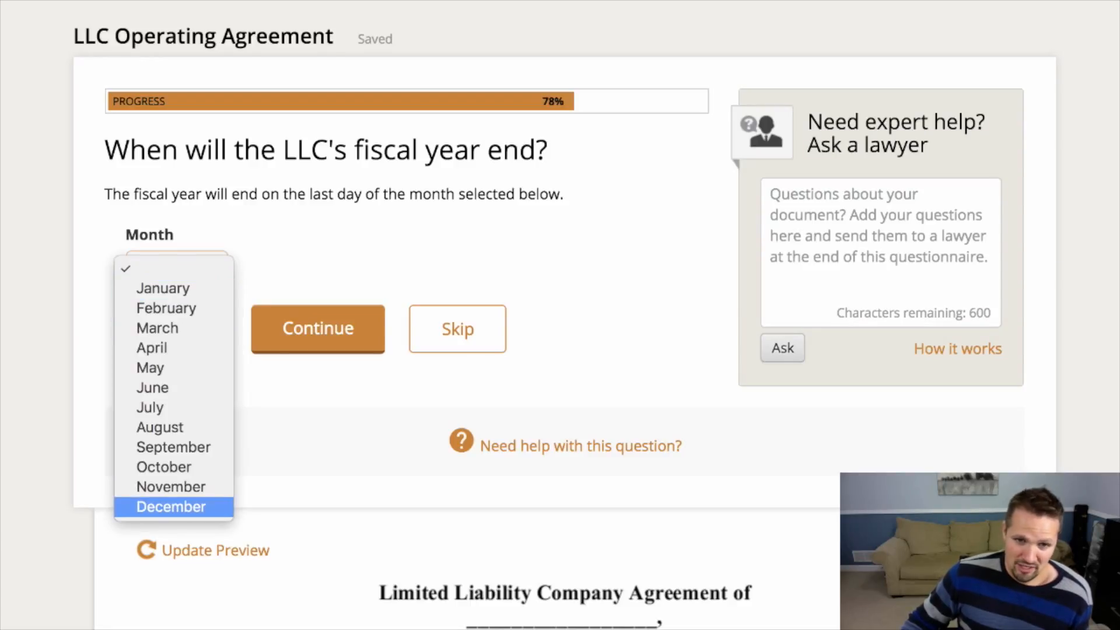
pyautogui.click(171, 507)
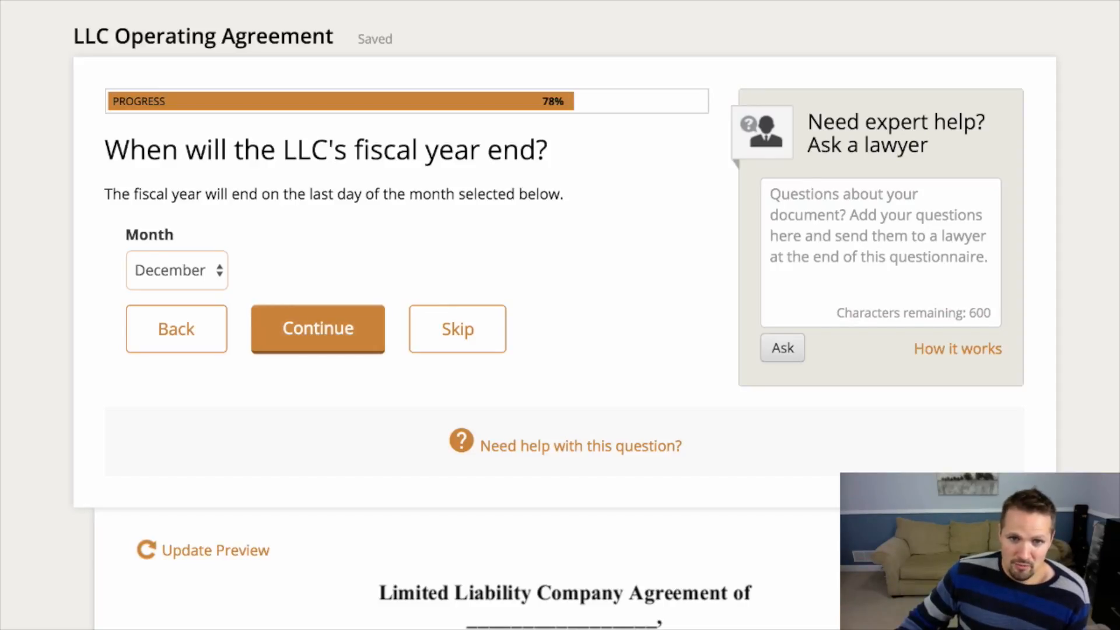
pyautogui.click(318, 328)
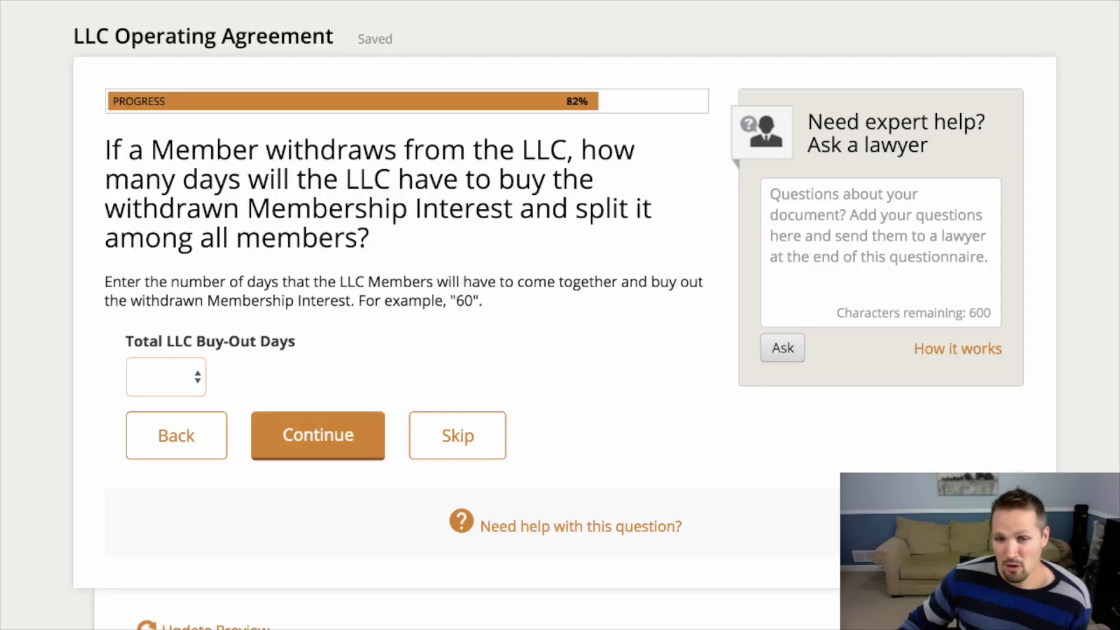
# - Set the total LLC buy-out days to 30 and split a withdrawing member's interest equally between the remaining members
pyautogui.click(165, 376)
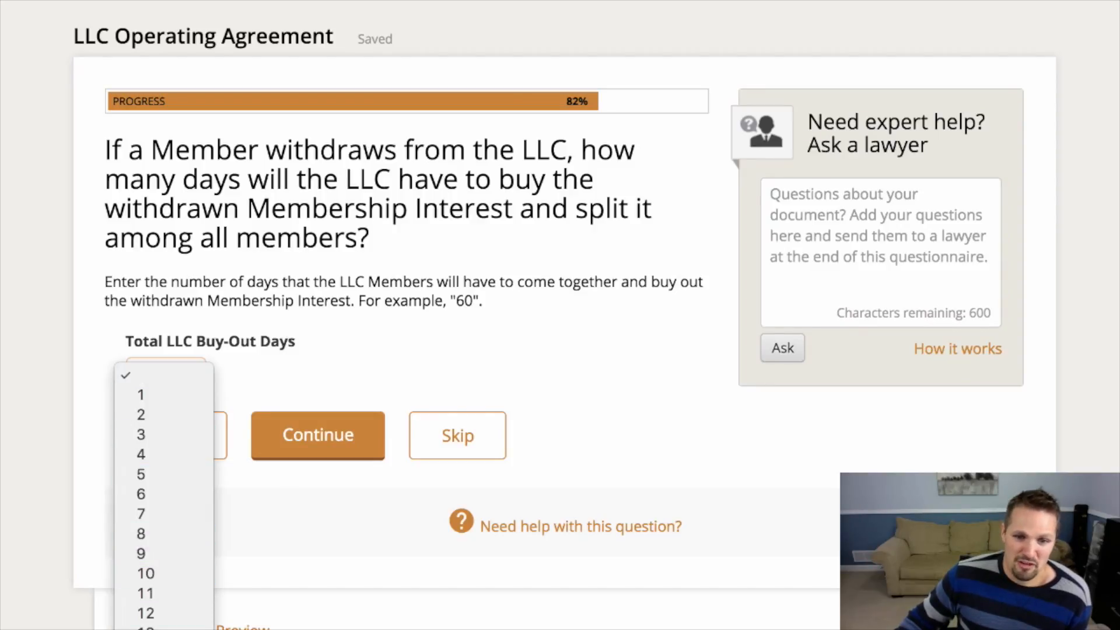
pyautogui.press('Return')
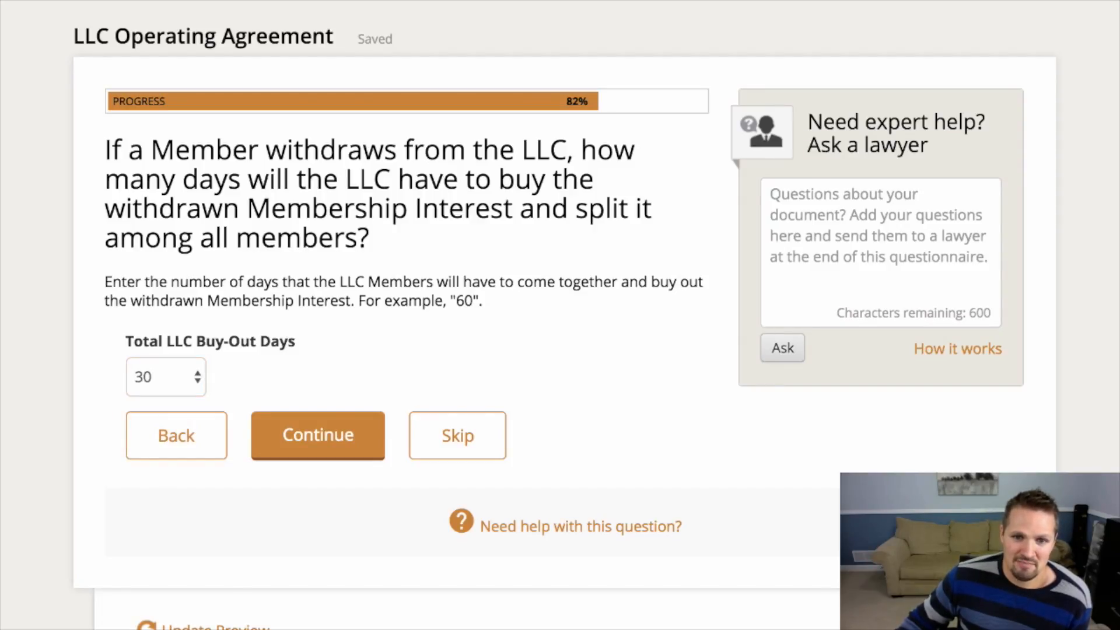
pyautogui.click(318, 435)
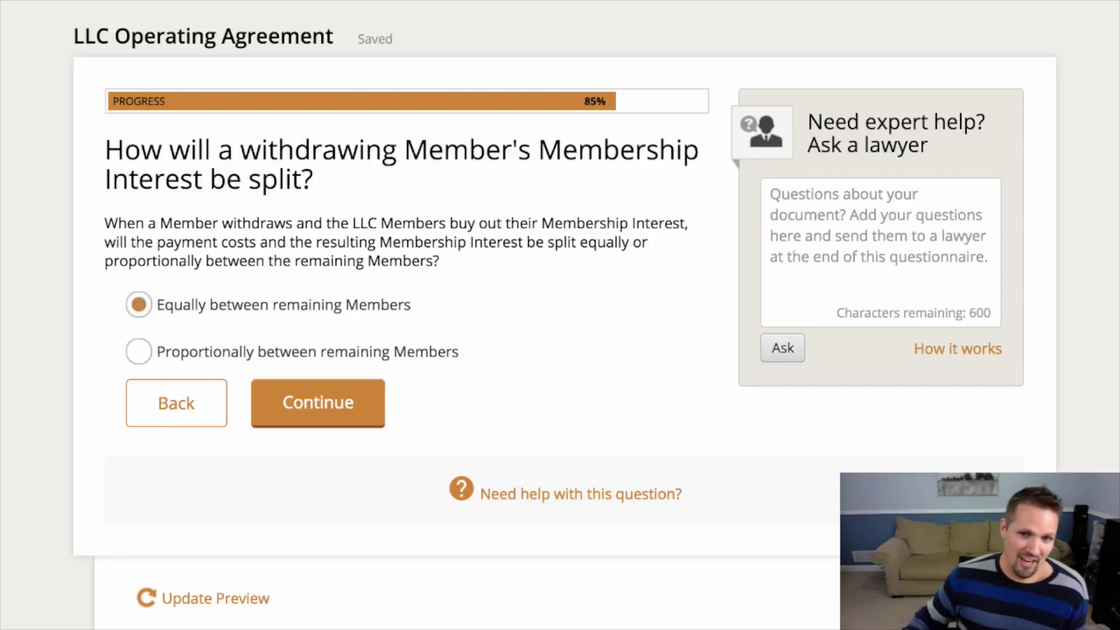
pyautogui.click(318, 403)
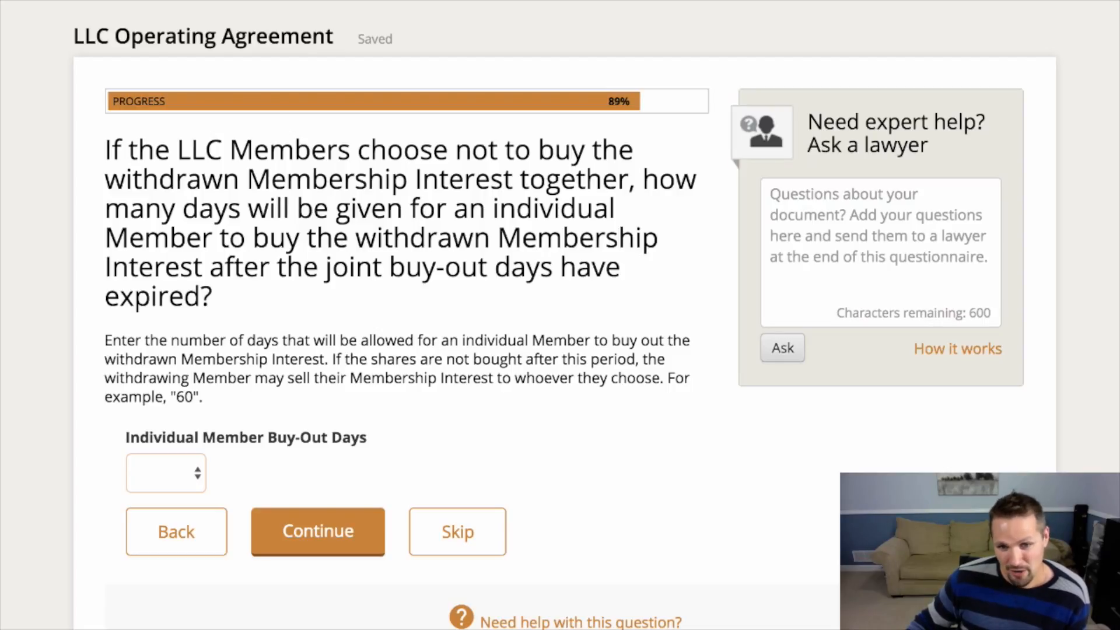
# - Choose the individual member buy-out days and require a majority vote to dissolve the LLC
pyautogui.click(166, 473)
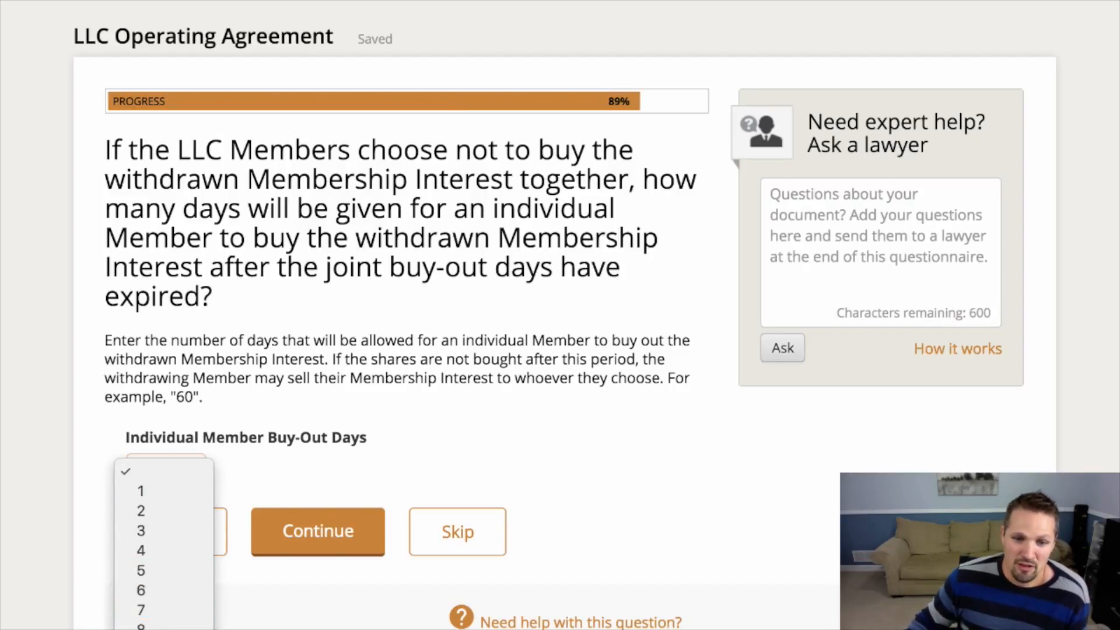
pyautogui.click(152, 624)
pyautogui.click(318, 531)
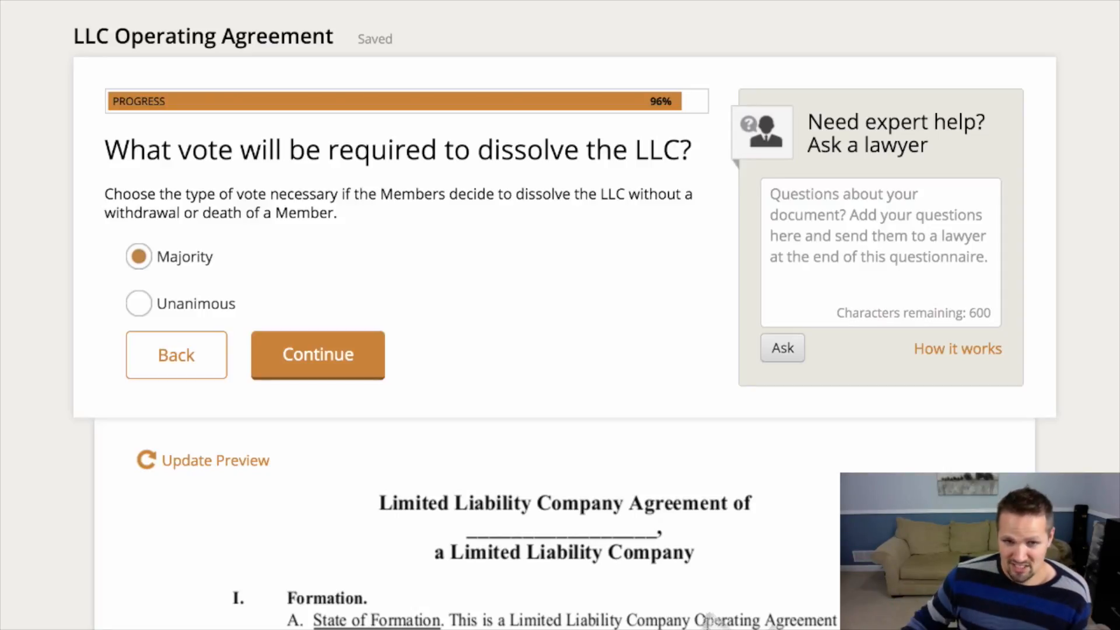
pyautogui.click(318, 355)
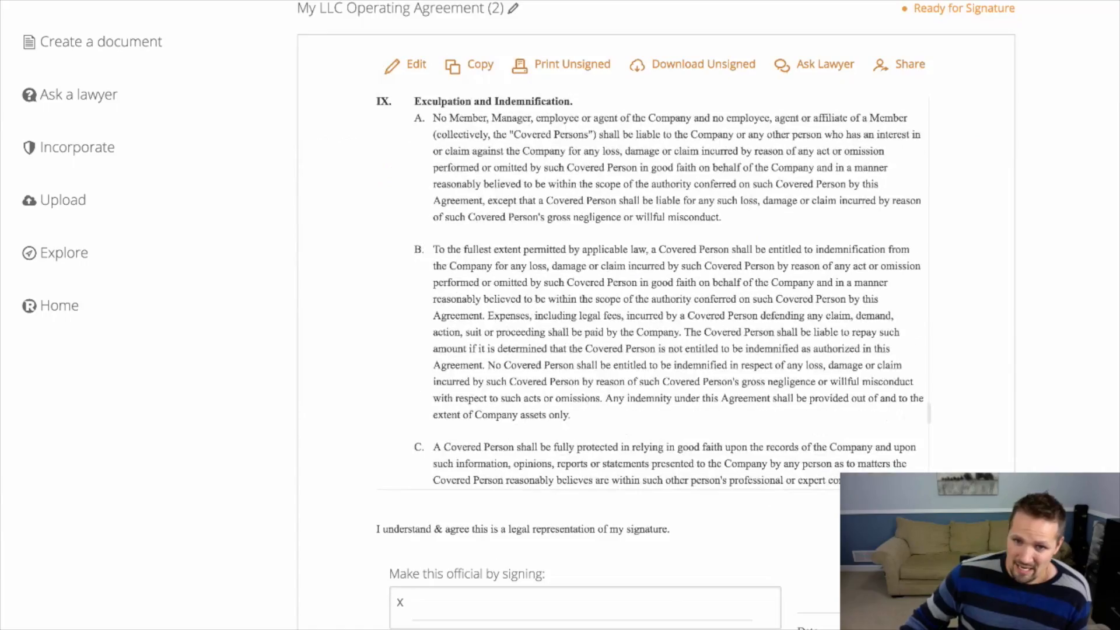
# - Check the finished agreement down to its initial contributions attachment and download an unsigned copy of it
pyautogui.scroll(-20, 652, 292)
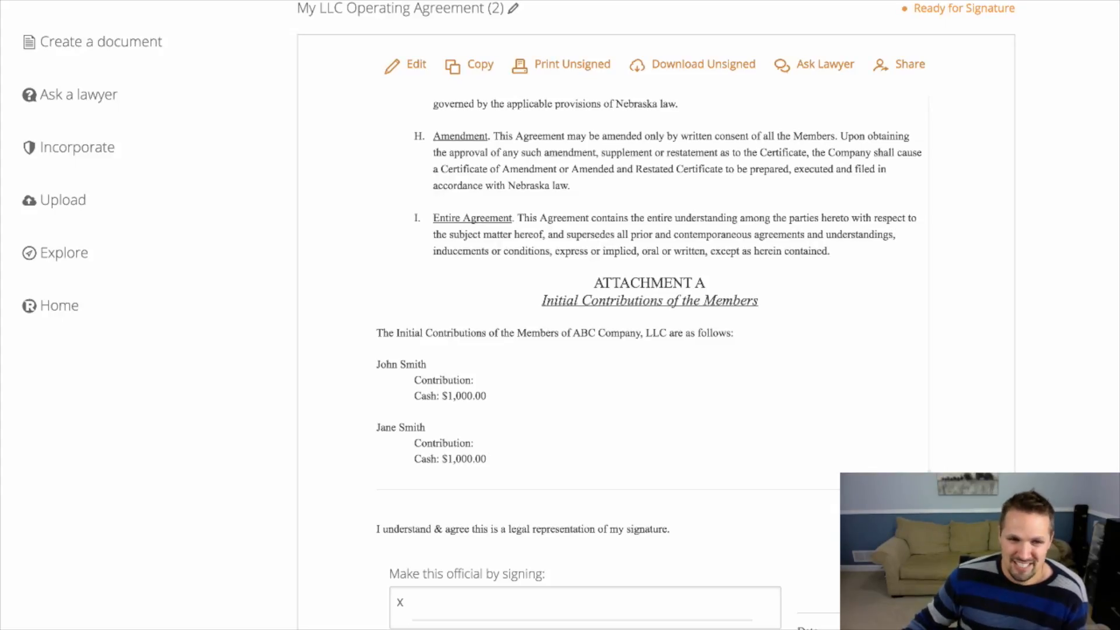
pyautogui.scroll(20, 650, 292)
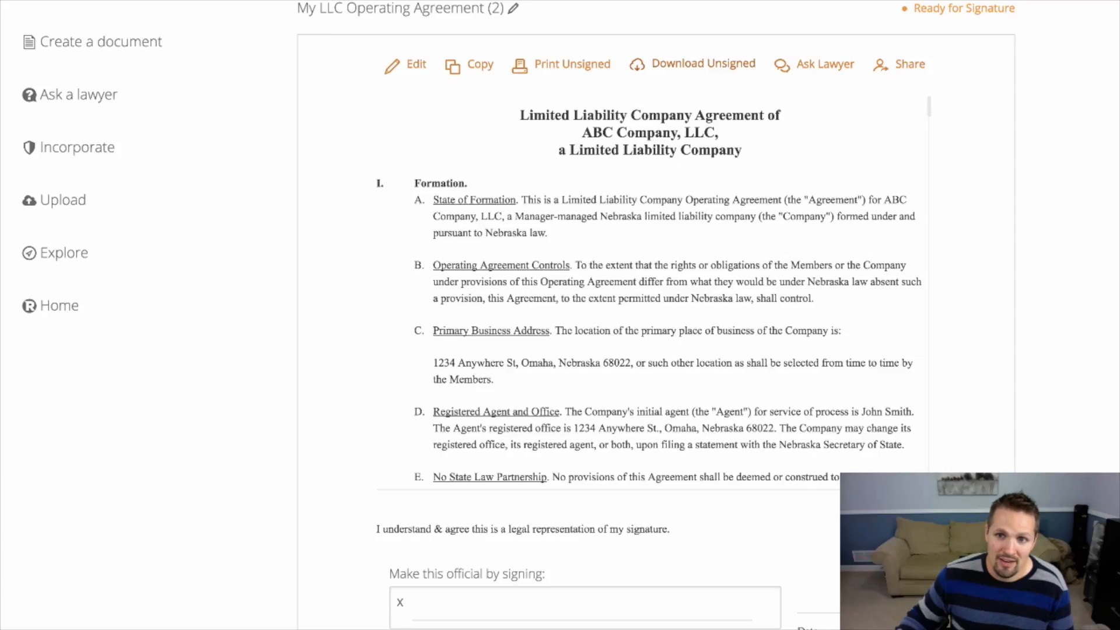
pyautogui.click(700, 64)
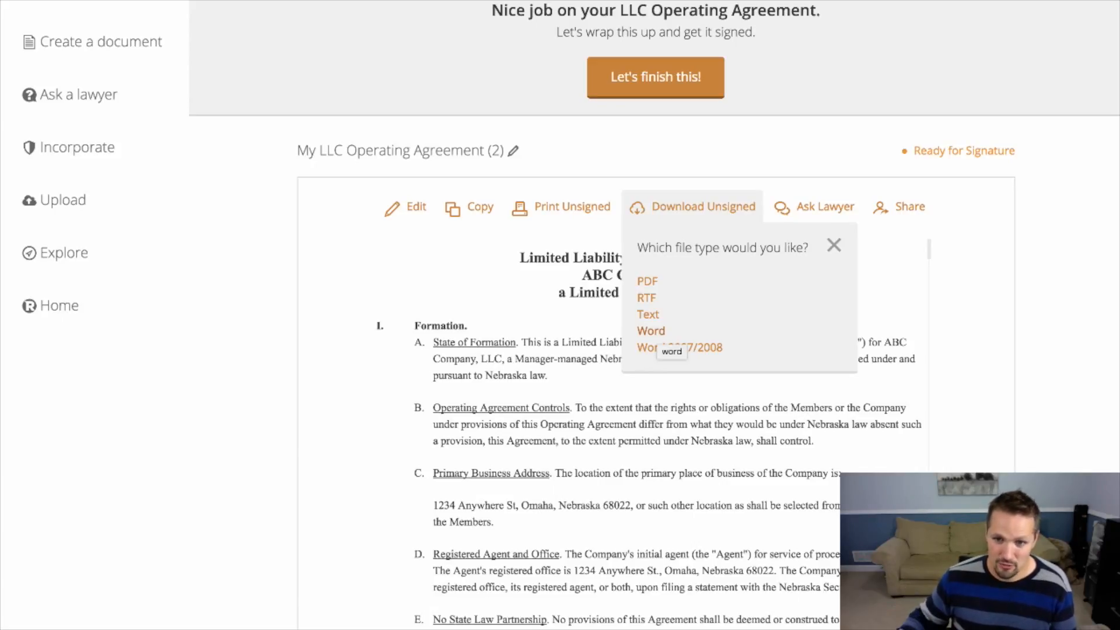
pyautogui.click(647, 297)
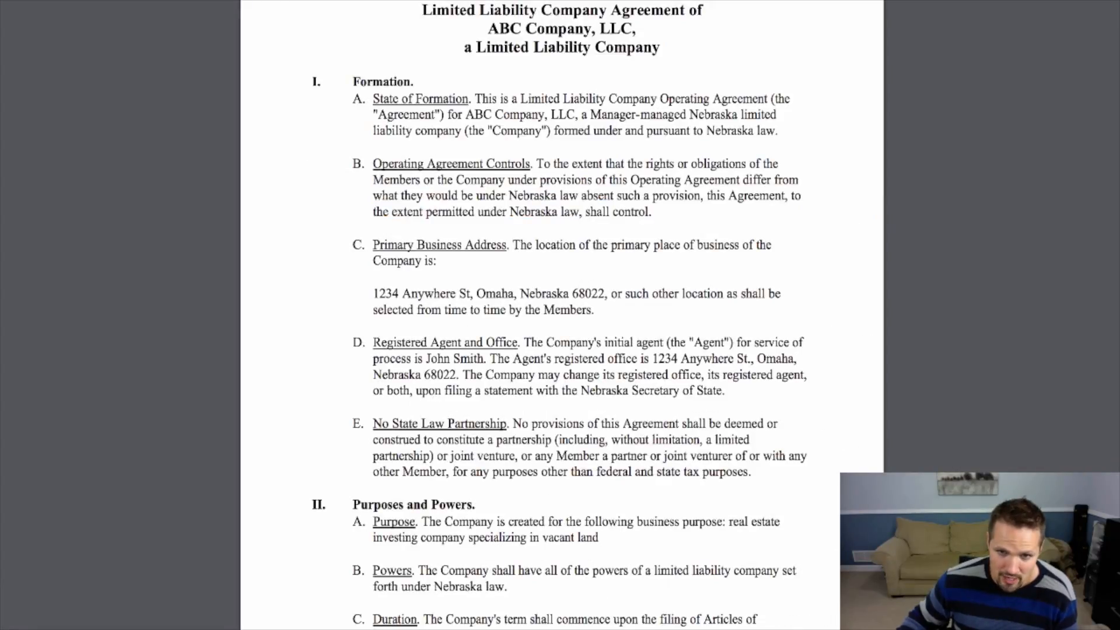
# - Read through the unsigned agreement, from the formation and member sections to the signature page and Attachment A
pyautogui.scroll(-10, 560, 315)
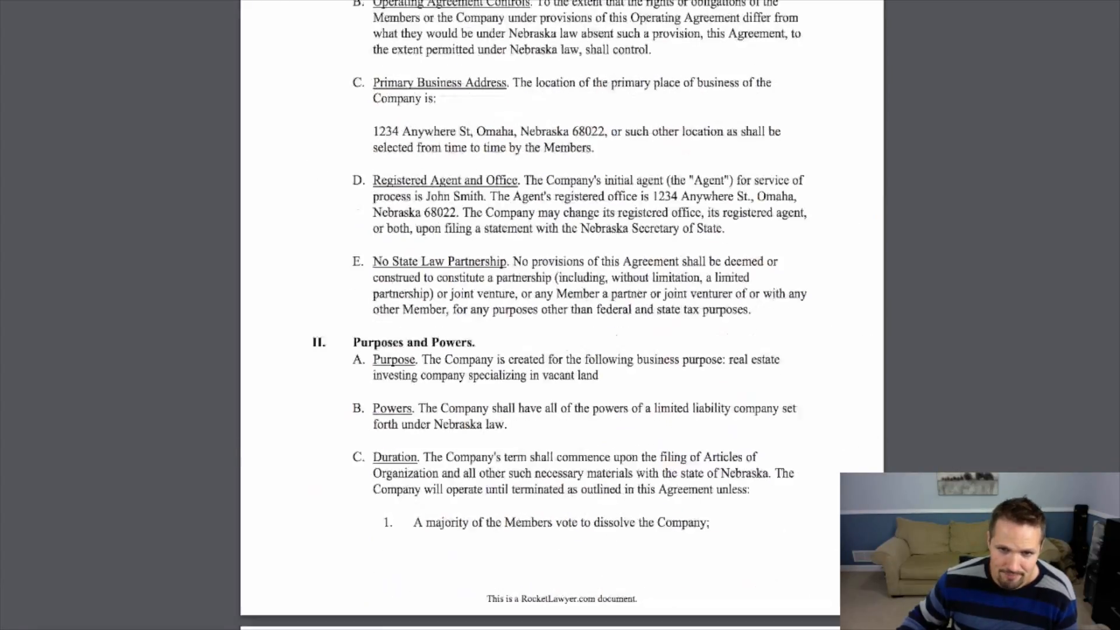
pyautogui.scroll(-20, 562, 315)
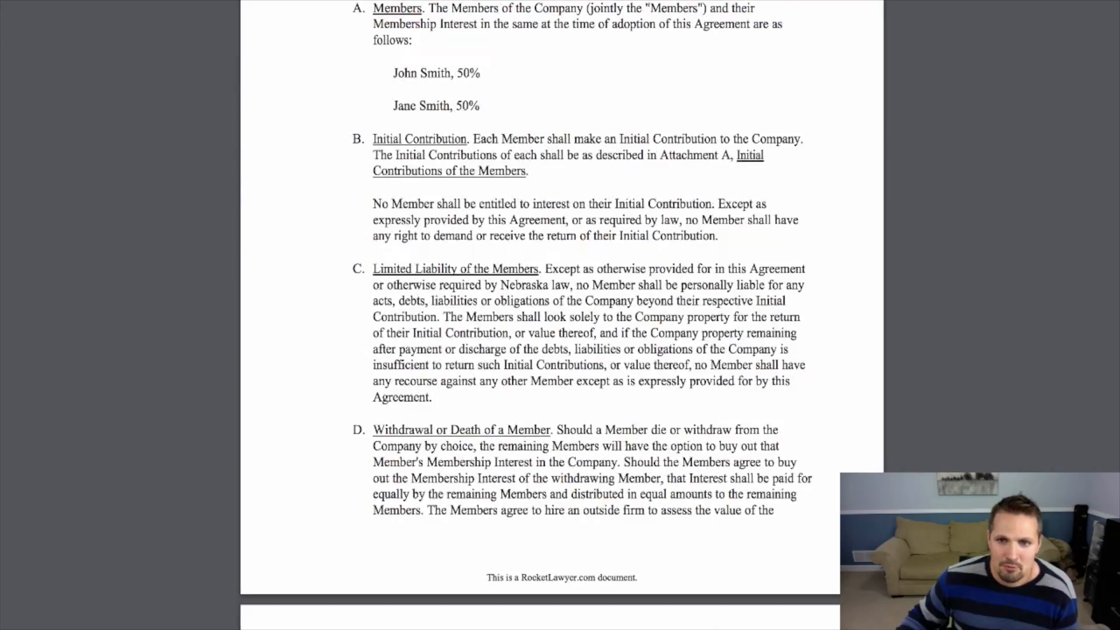
pyautogui.scroll(-20, 562, 315)
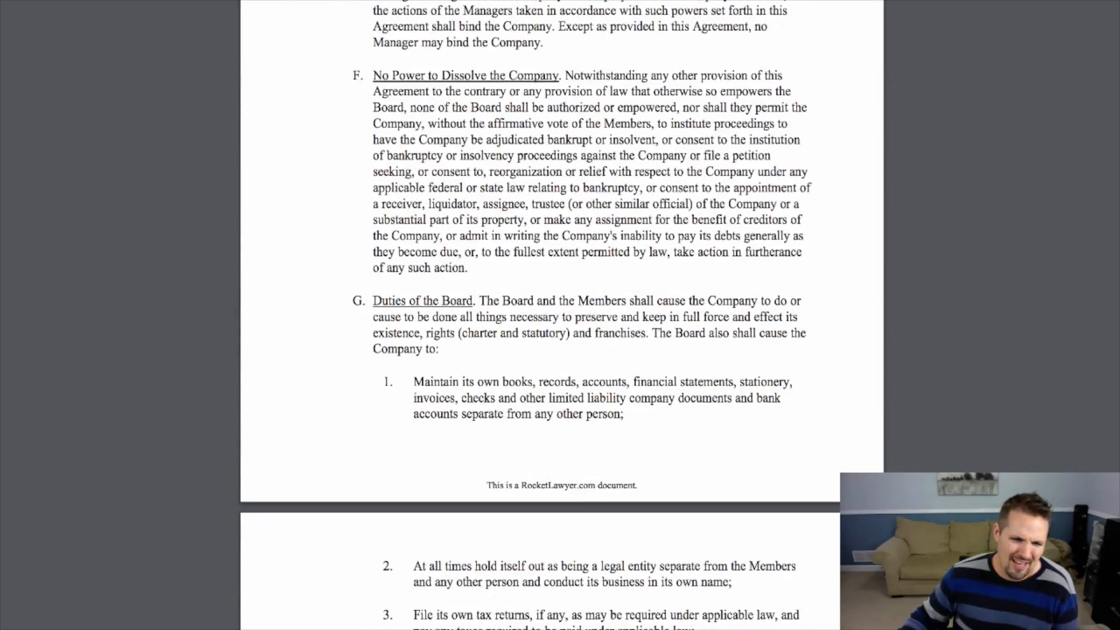
pyautogui.scroll(-20, 562, 315)
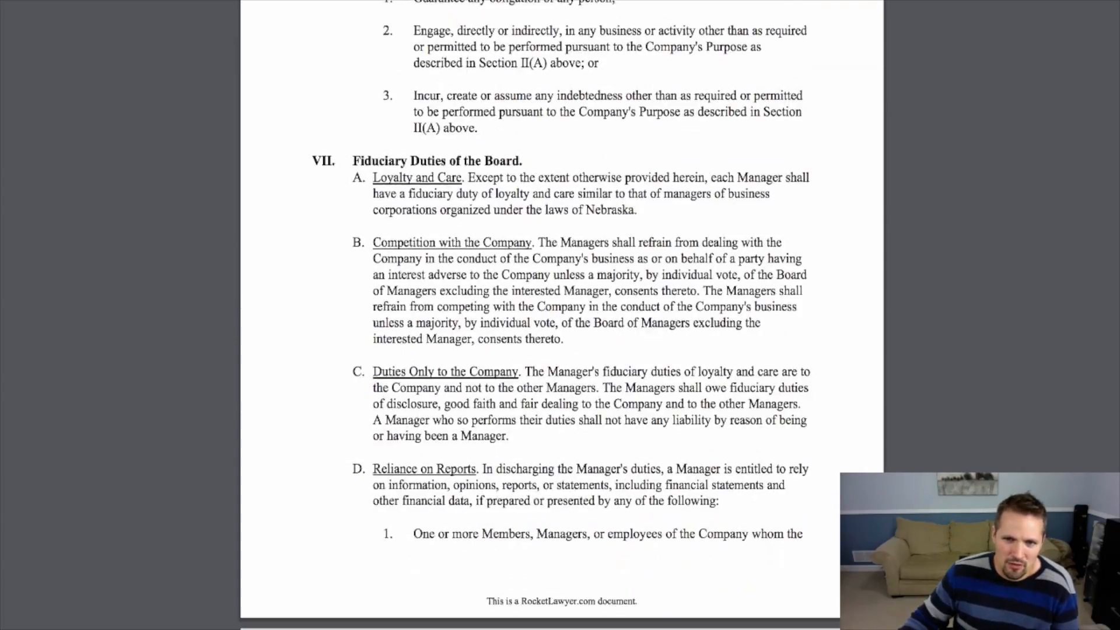
pyautogui.scroll(-12, 562, 315)
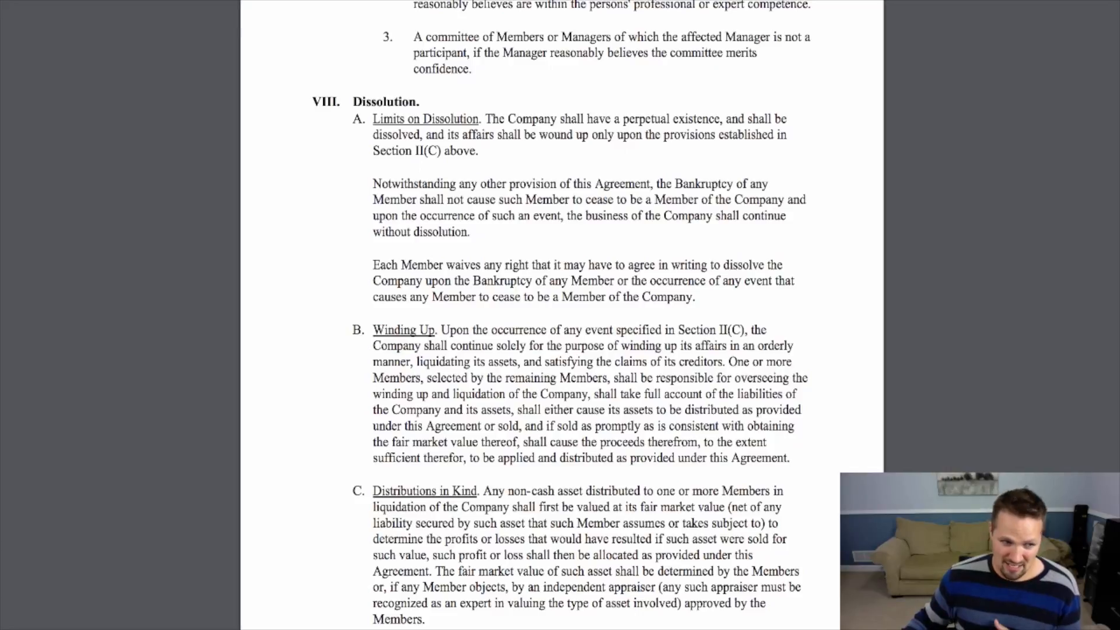
pyautogui.scroll(-10, 561, 315)
pyautogui.scroll(-14, 562, 315)
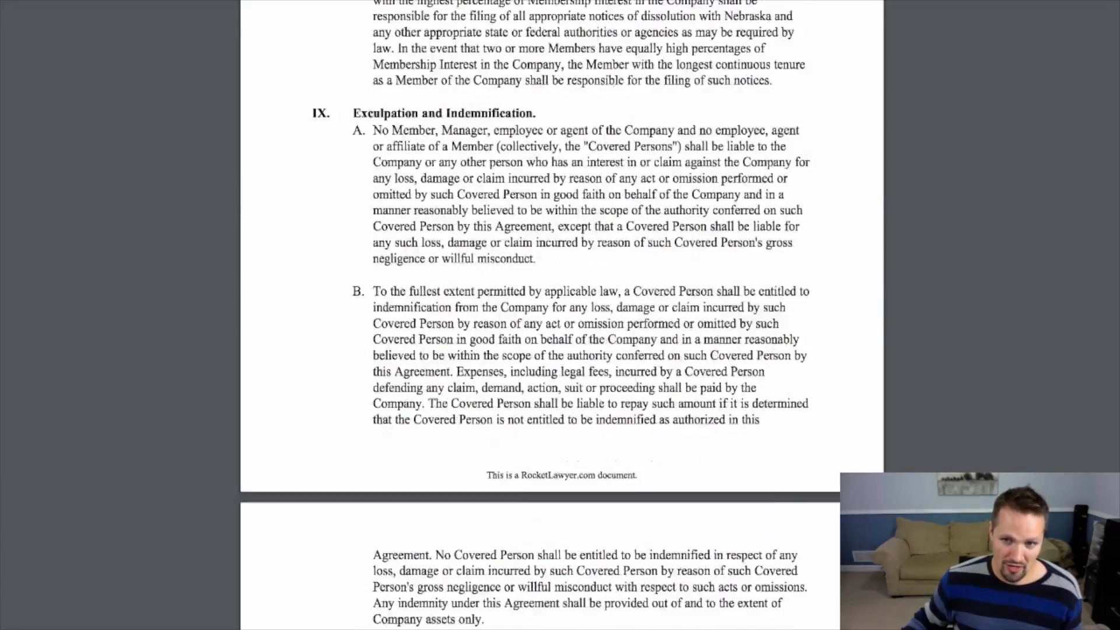
pyautogui.scroll(-4, 562, 315)
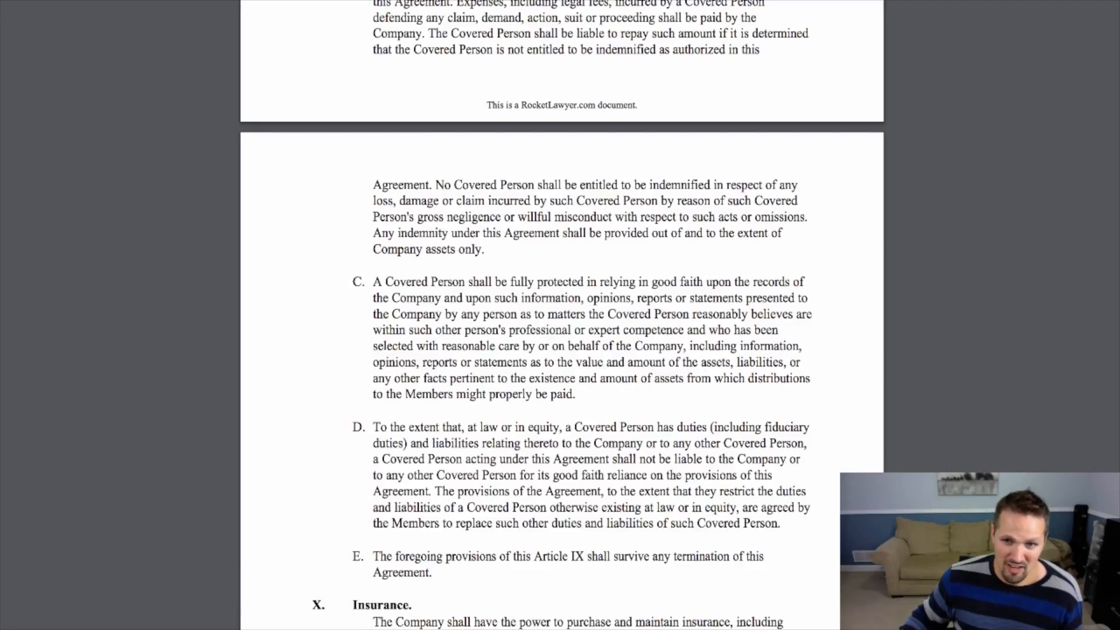
pyautogui.scroll(-14, 561, 315)
pyautogui.scroll(-8, 562, 315)
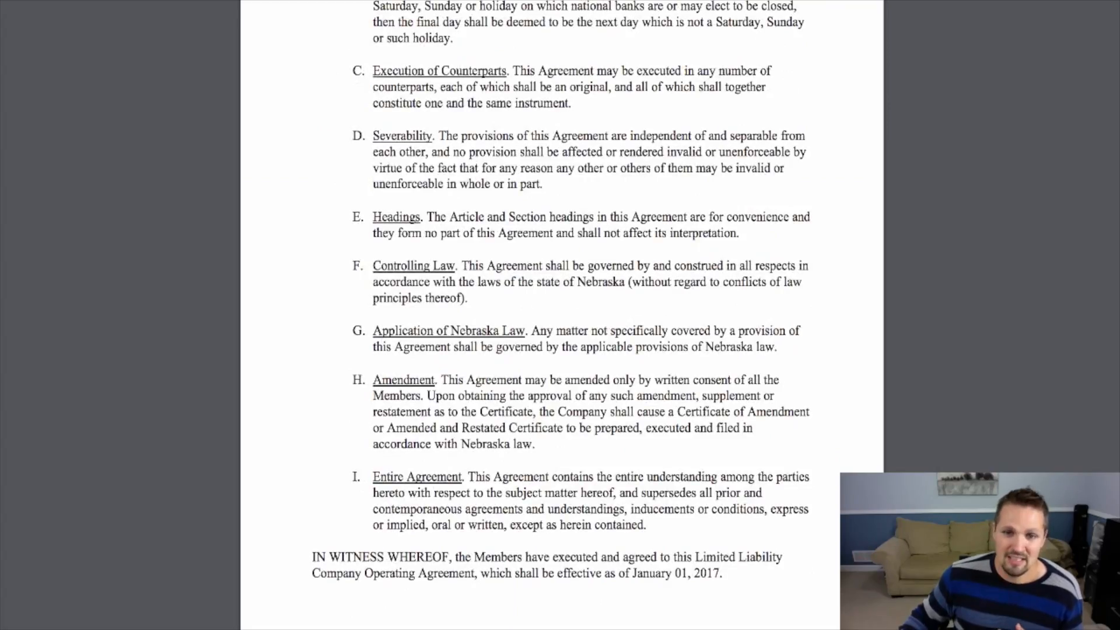
pyautogui.scroll(-6, 561, 315)
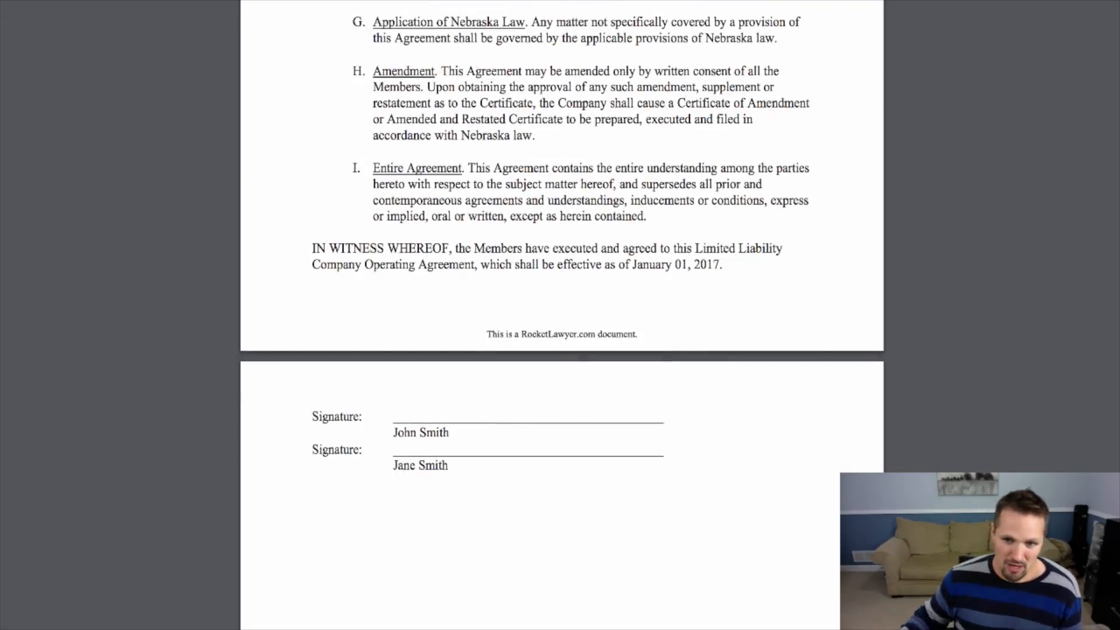
pyautogui.scroll(-20, 561, 315)
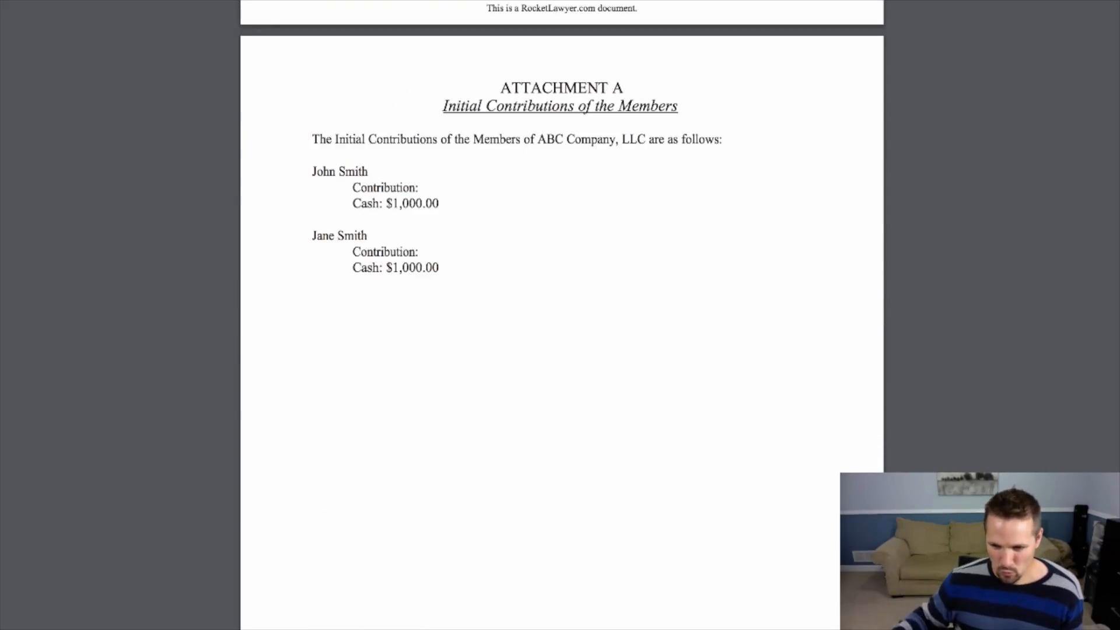
pyautogui.scroll(20, 562, 315)
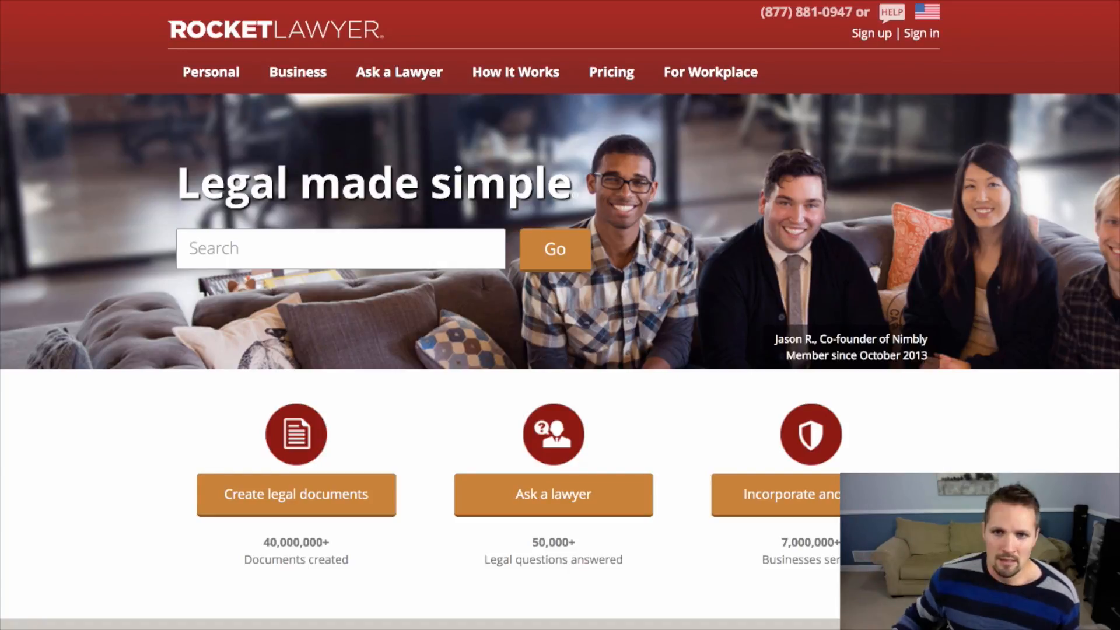
# - View the Rocket Lawyer pricing and compare the monthly and yearly rates of the Premium and Accelerate plans
pyautogui.click(611, 71)
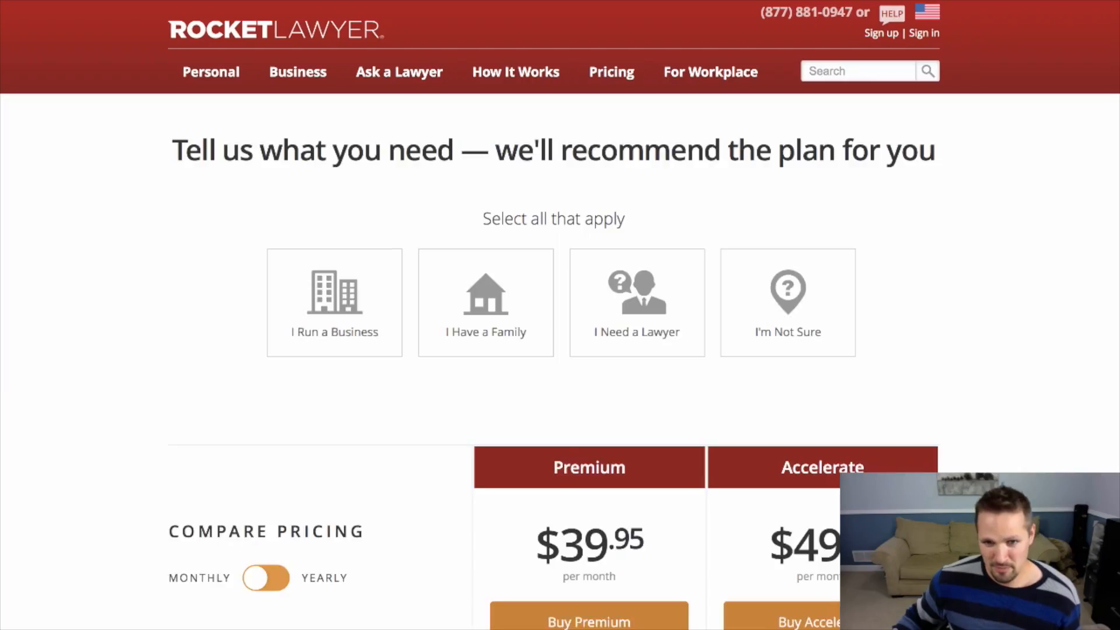
pyautogui.scroll(-4, 560, 315)
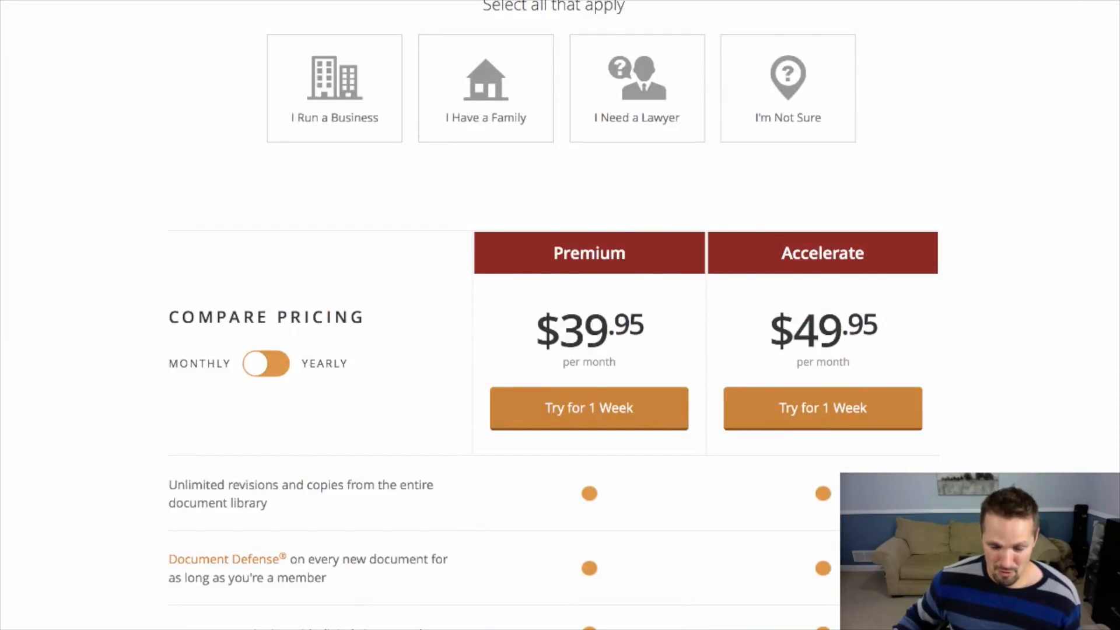
pyautogui.scroll(-1, 560, 315)
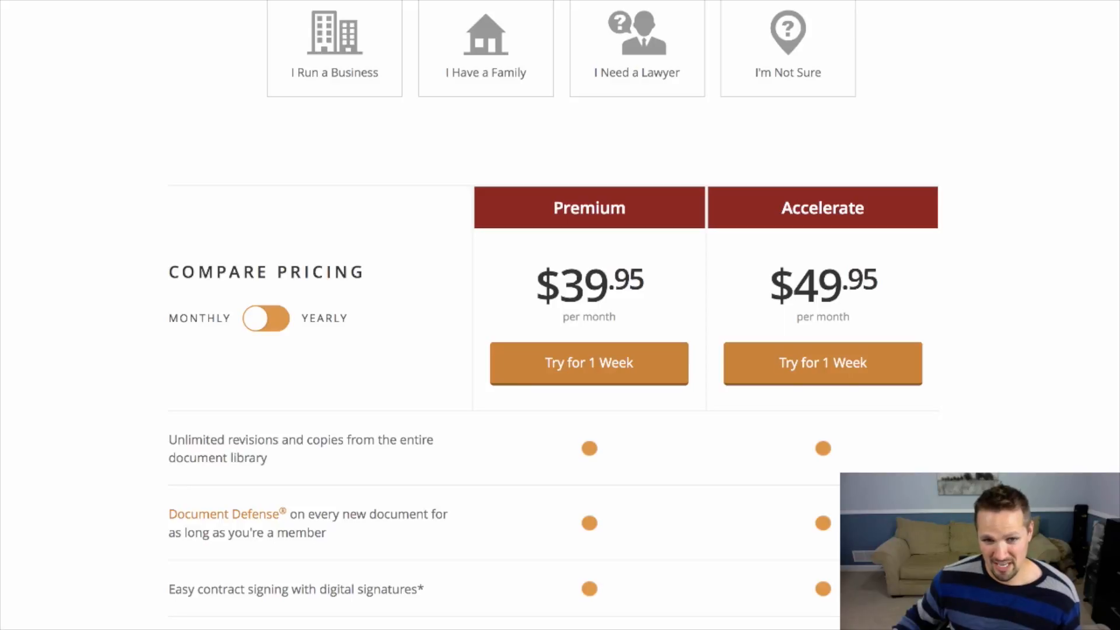
pyautogui.click(266, 318)
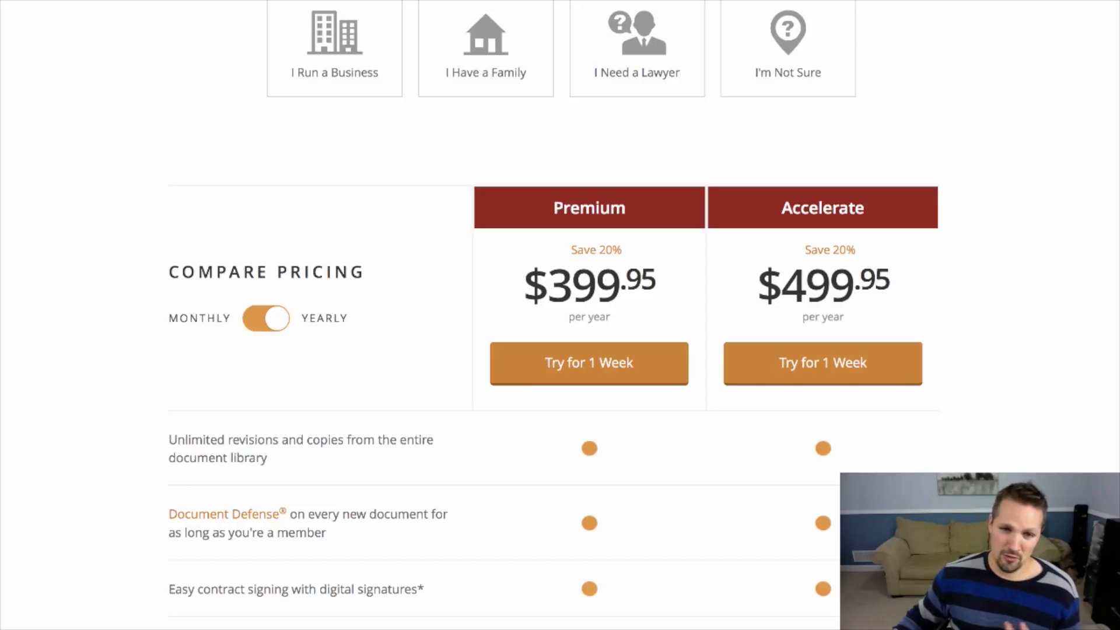
pyautogui.click(266, 319)
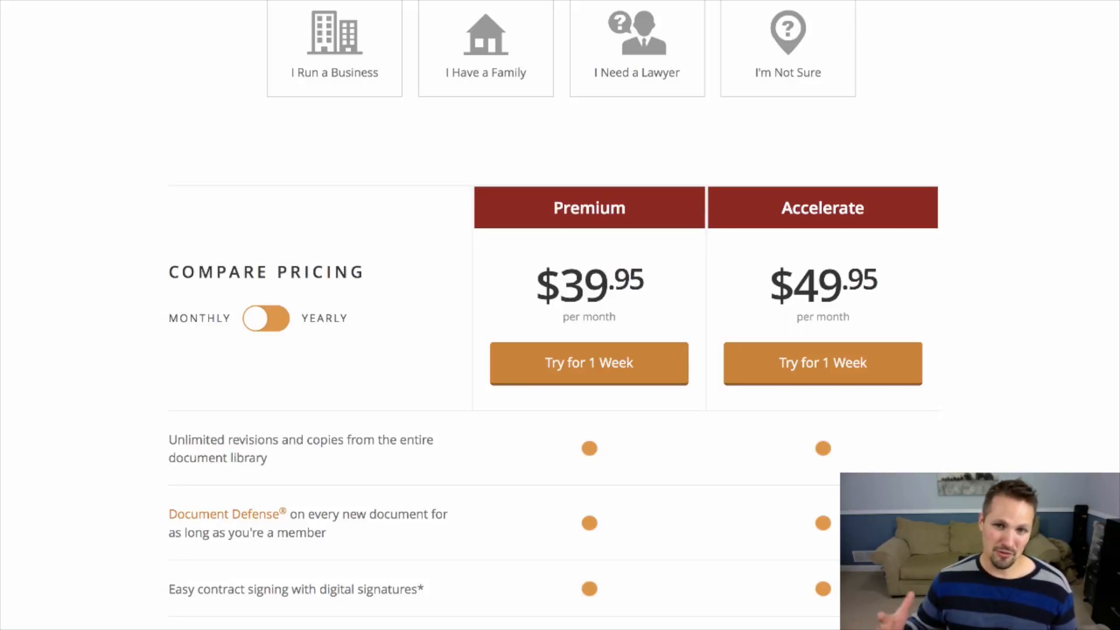
pyautogui.scroll(5, 560, 315)
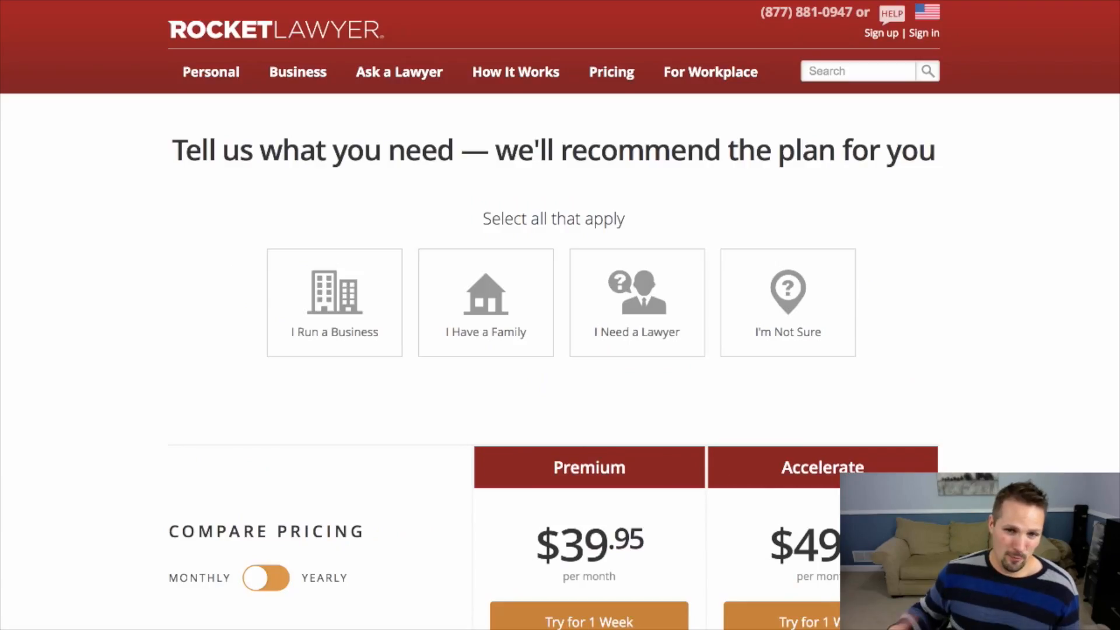